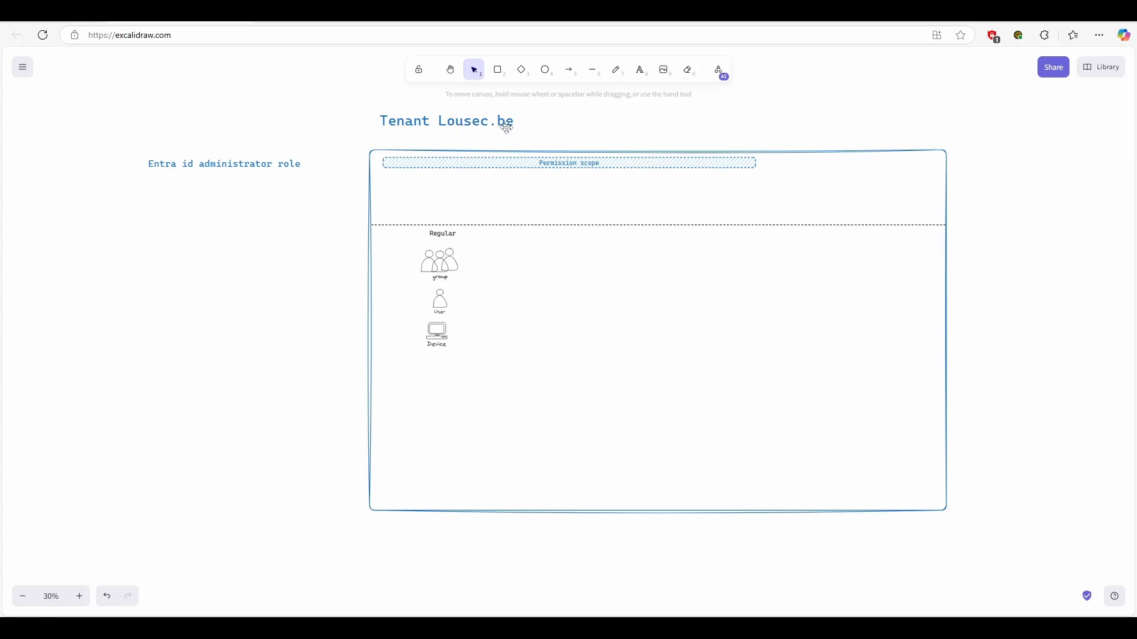
- Examine the tenant diagram's Entra ID administrator role and administrative unit role, with their permission scopes and the Japan administrative unit
scroll(456, 252, up, 3)
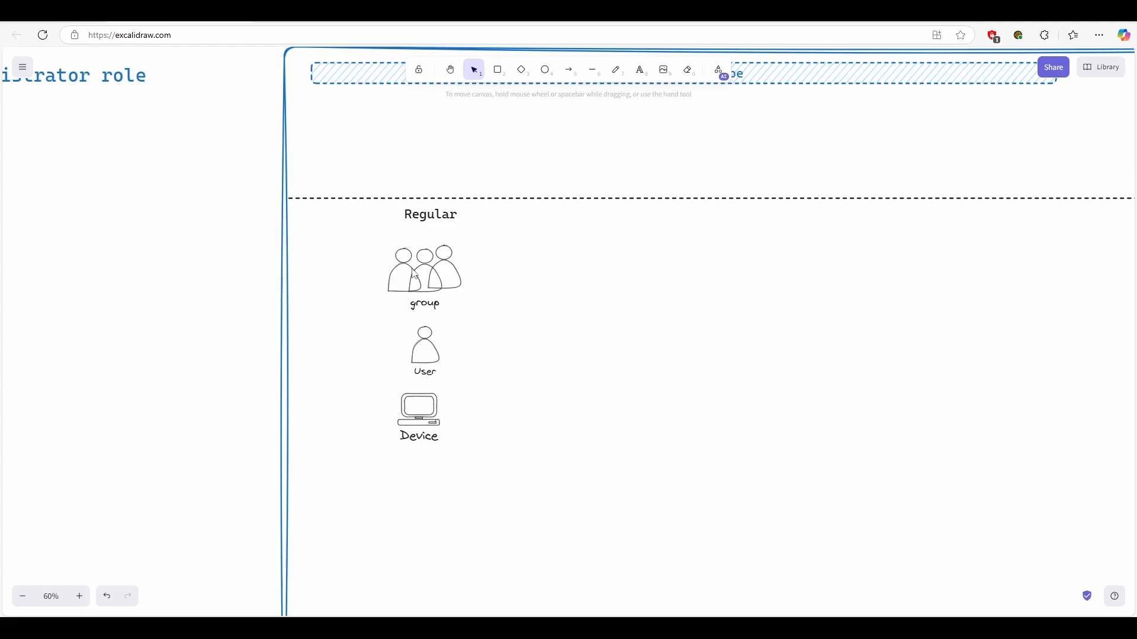
scroll(401, 362, down, 2)
drag(182, 295, 310, 320)
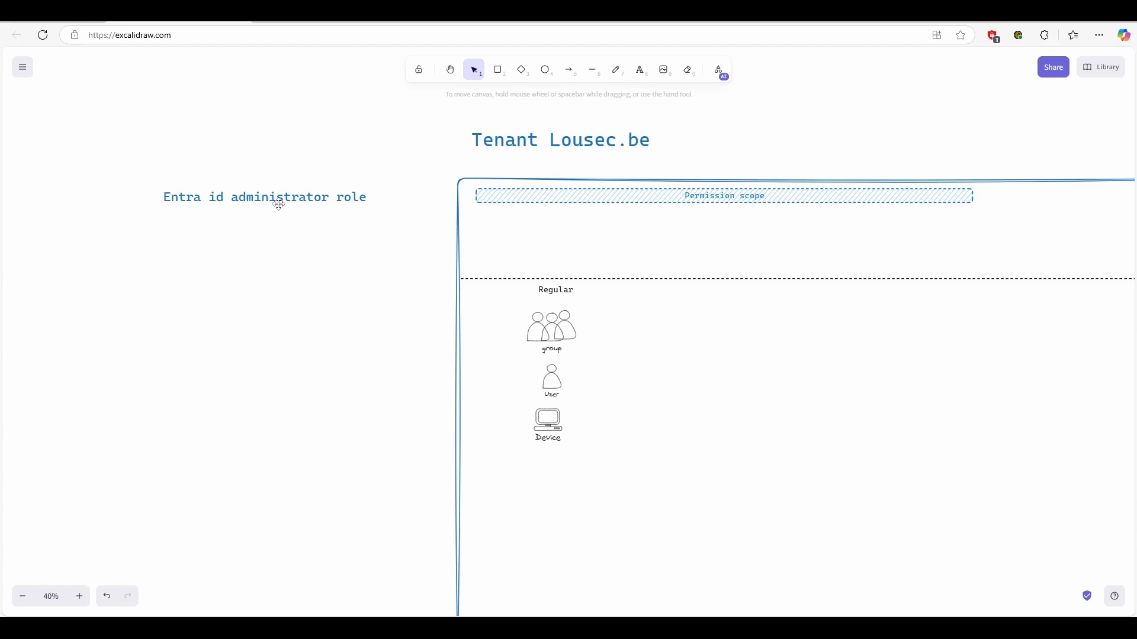
drag(403, 282, 368, 269)
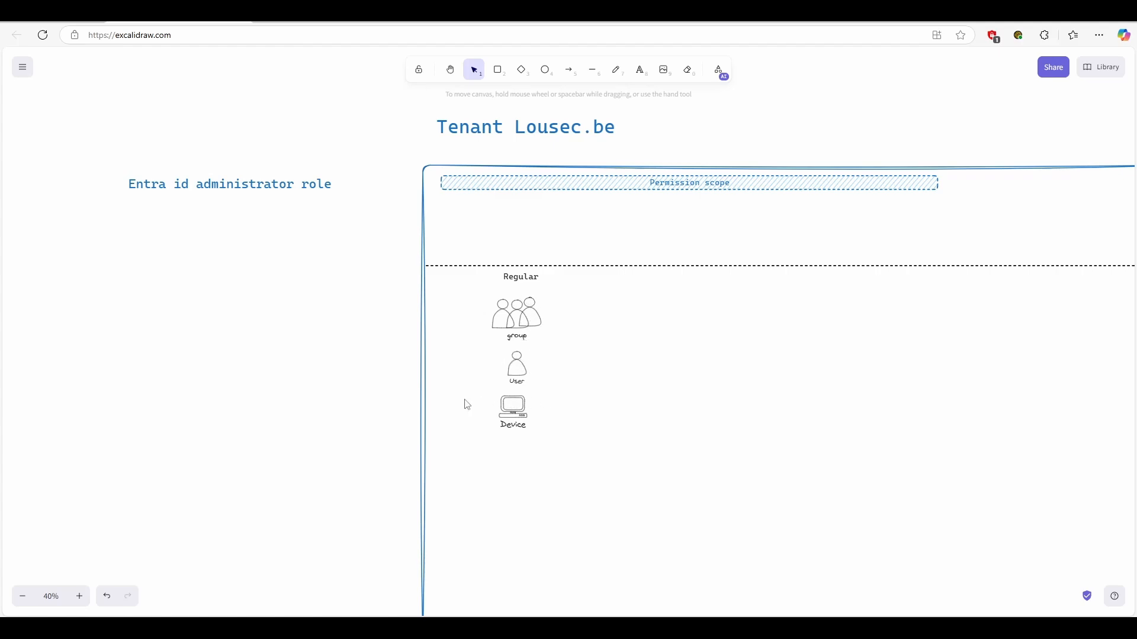
scroll(369, 362, down, 2)
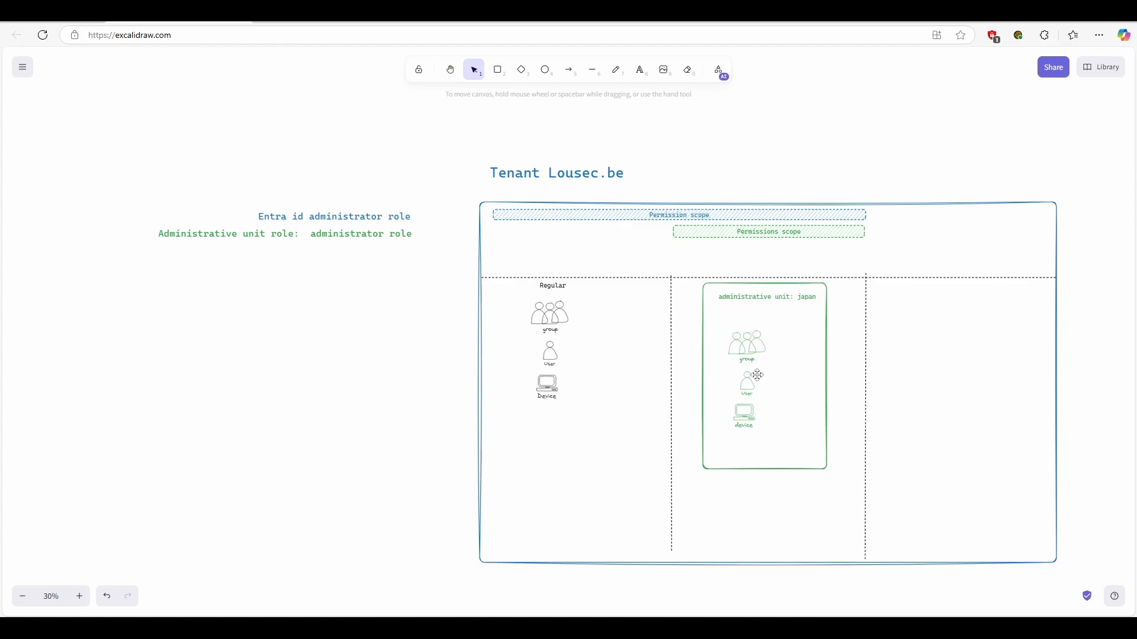
scroll(758, 373, up, 2)
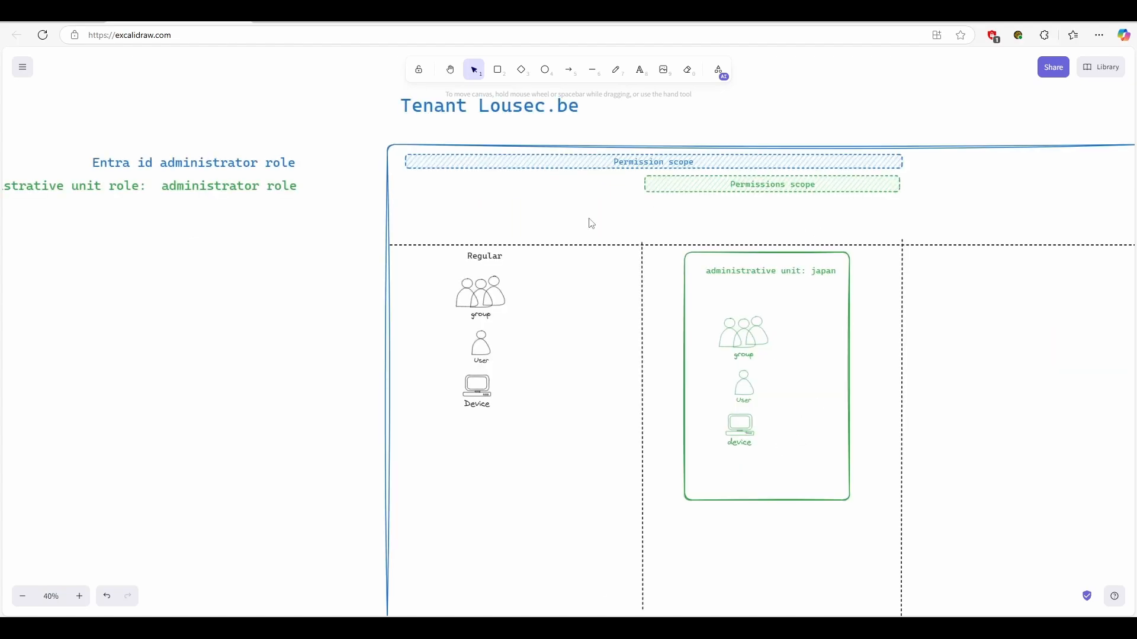
scroll(223, 241, left, 4)
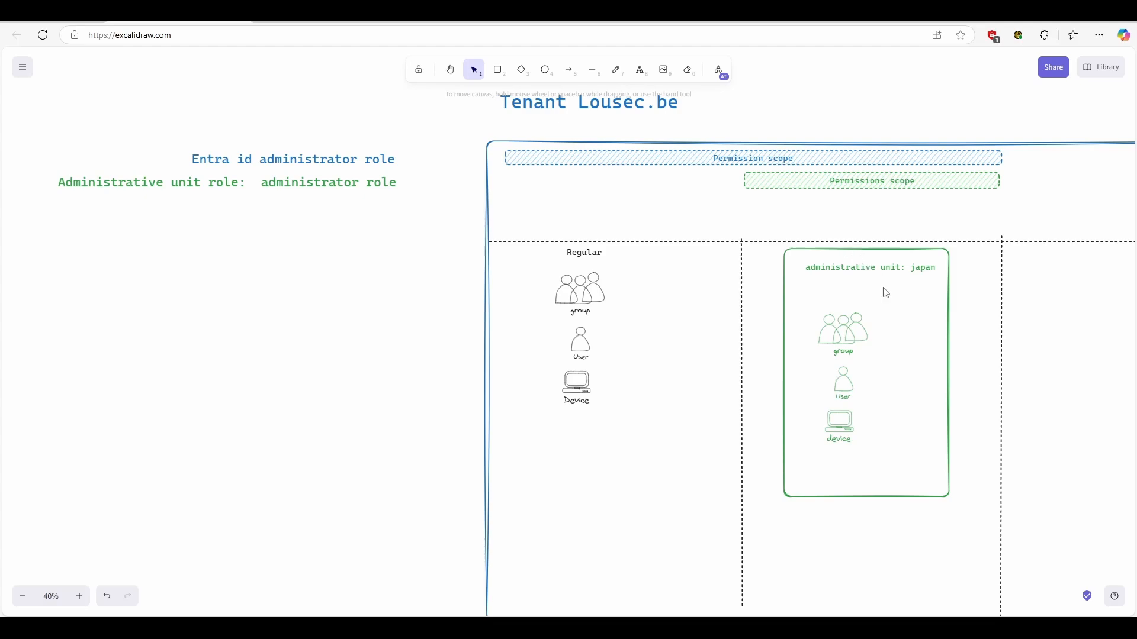
scroll(878, 308, up, 1)
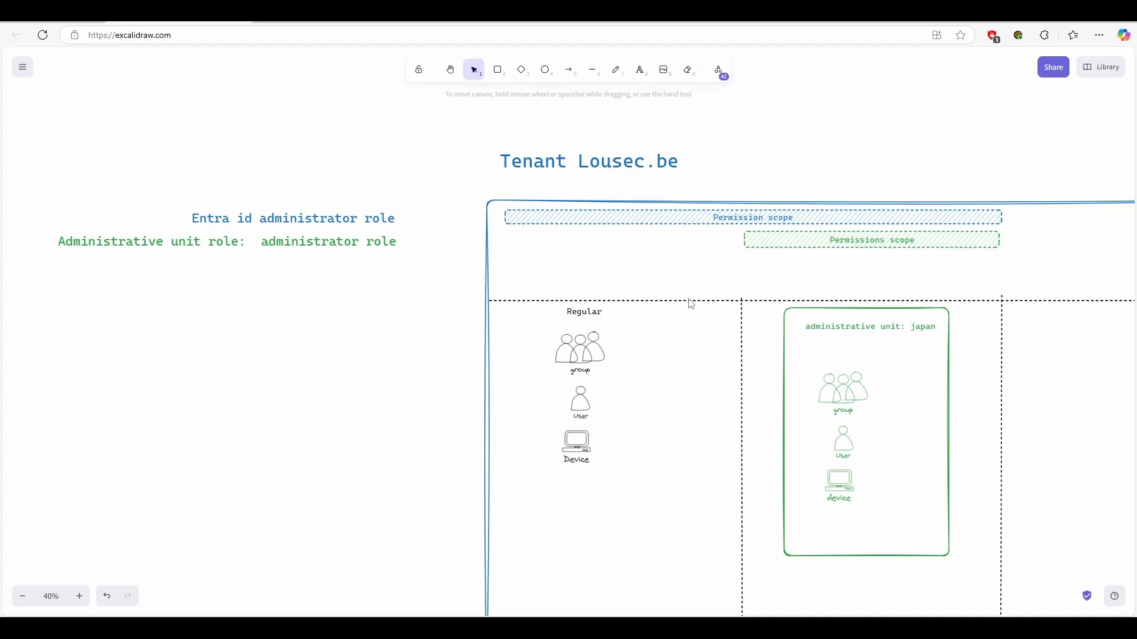
scroll(691, 305, down, 5)
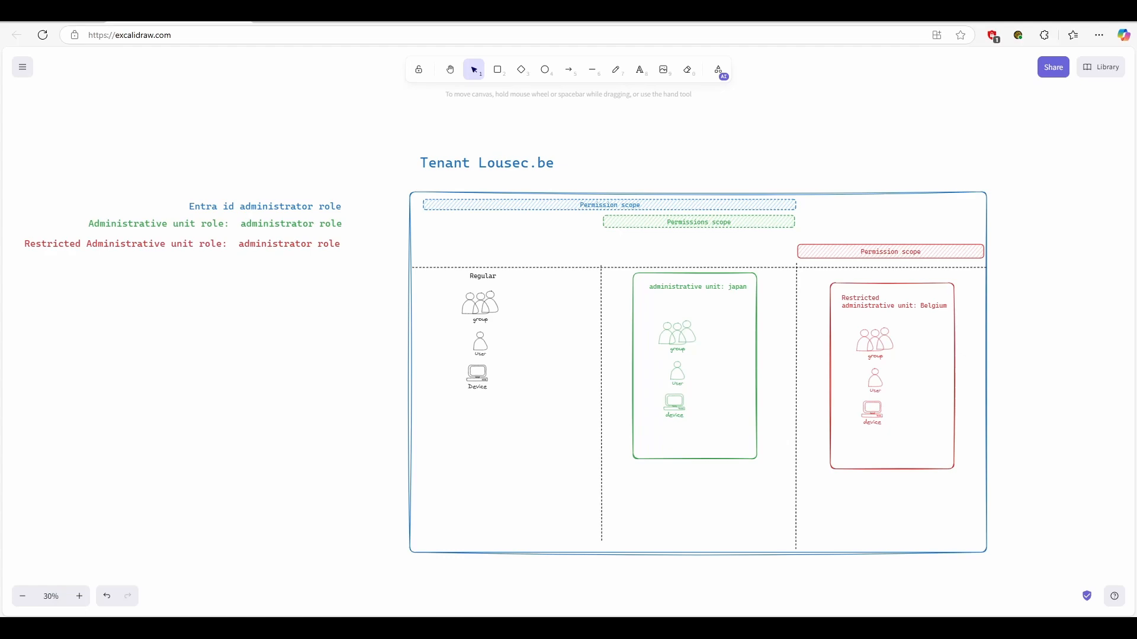
- Examine the restricted administrative unit Belgium in the tenant diagram, together with its administrator role and permission scope
scroll(897, 329, up, 5)
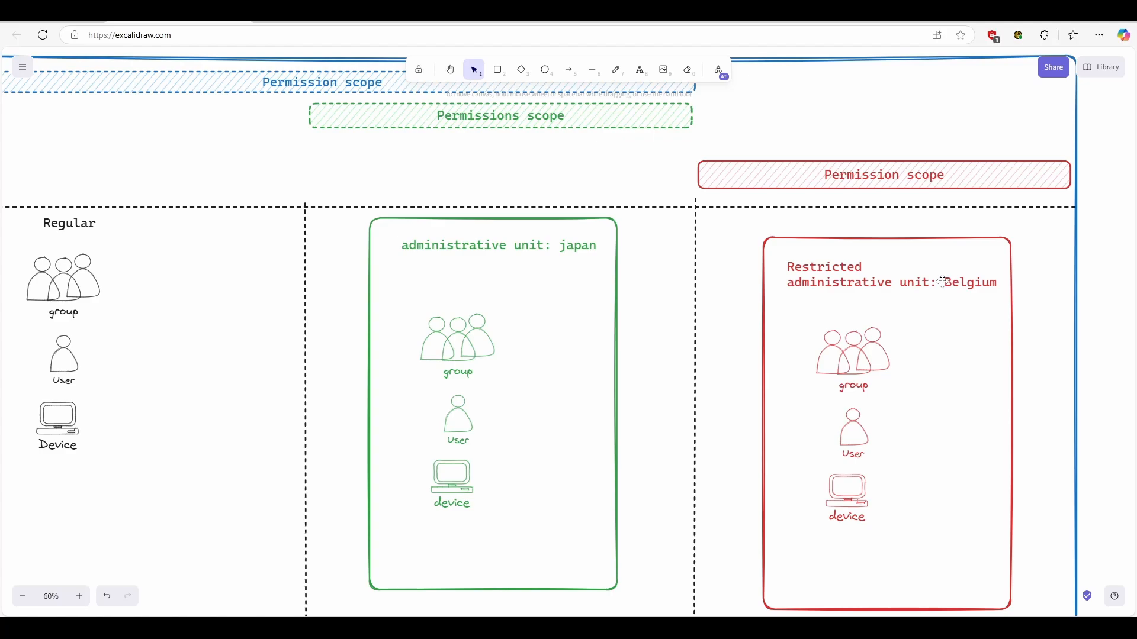
scroll(906, 302, down, 1)
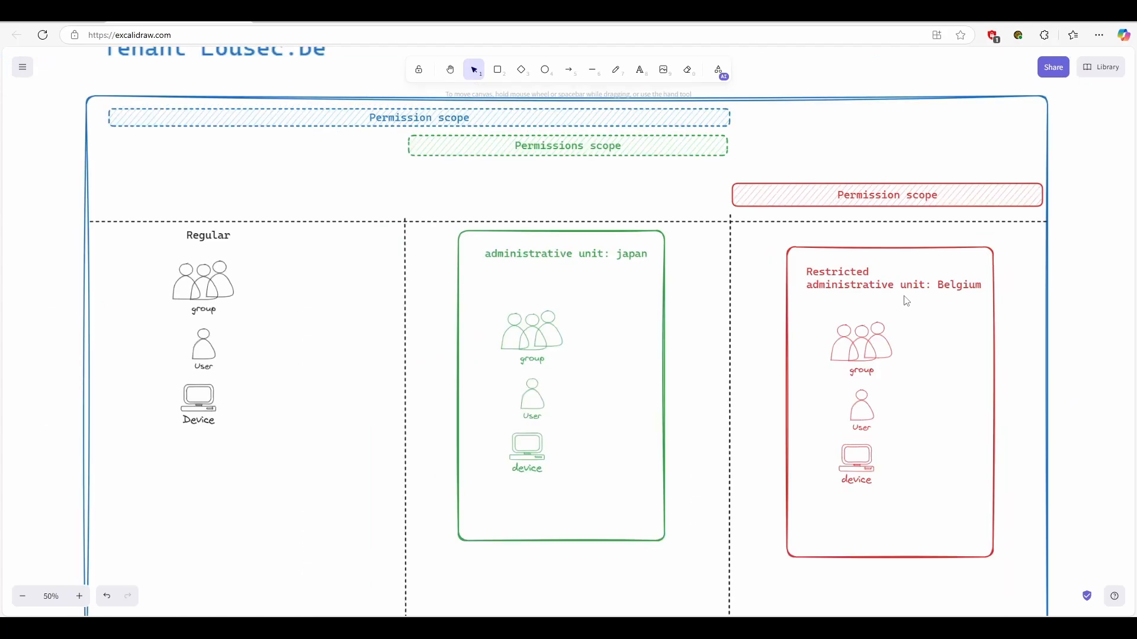
scroll(951, 296, down, 1)
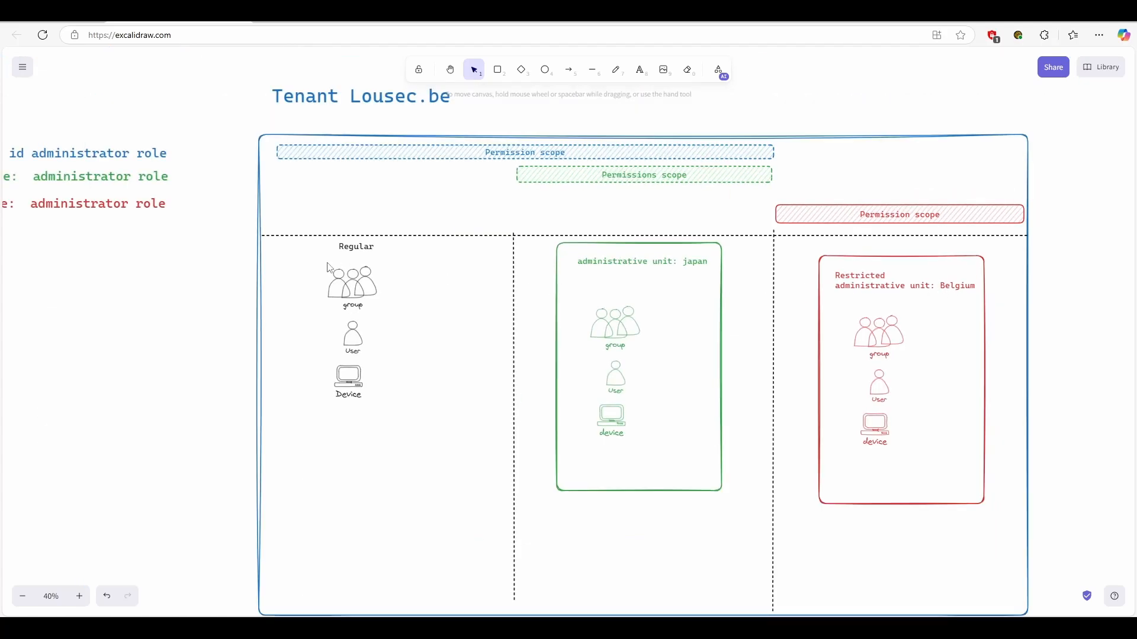
scroll(149, 294, left, 3)
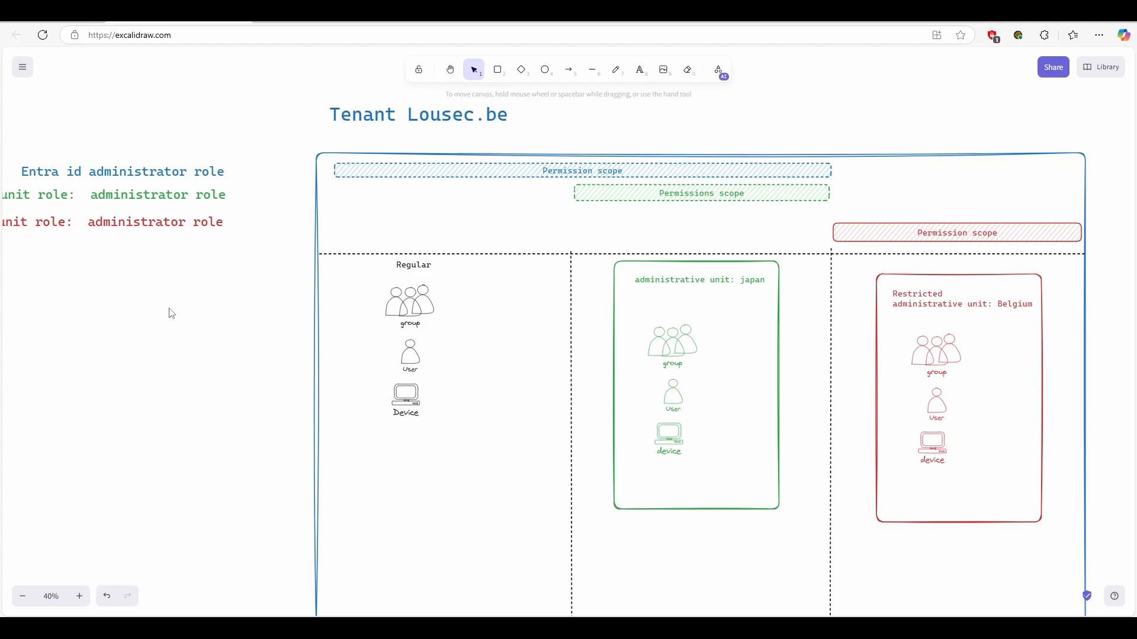
scroll(189, 313, left, 1)
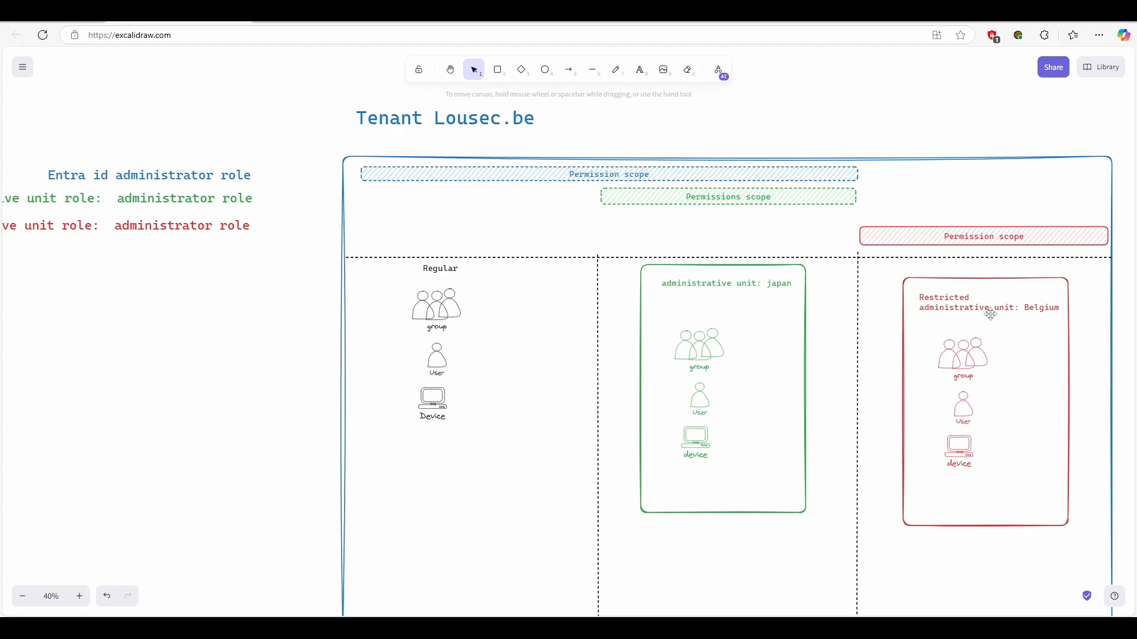
drag(274, 361, 337, 362)
scroll(203, 243, left, 5)
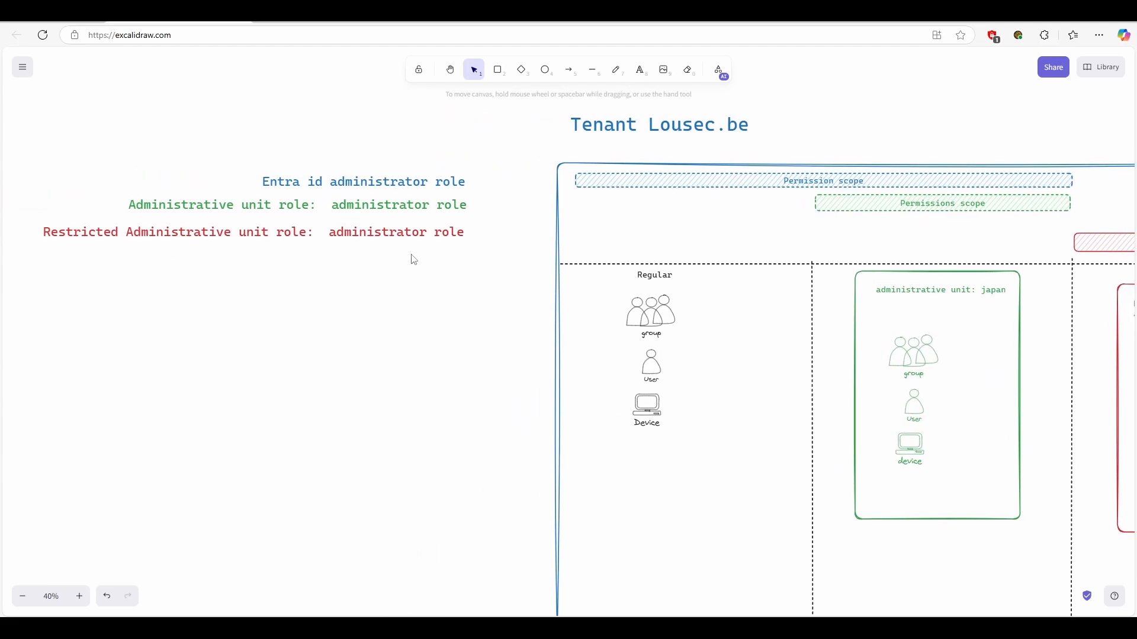
drag(418, 263, 398, 260)
scroll(398, 260, right, 6)
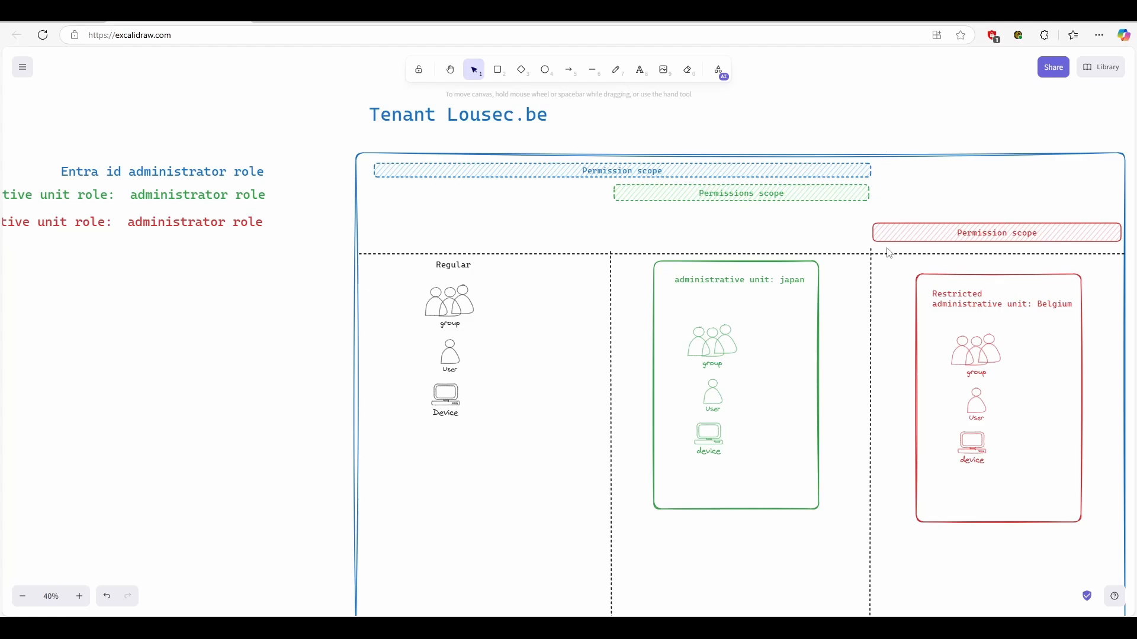
drag(347, 346, 332, 363)
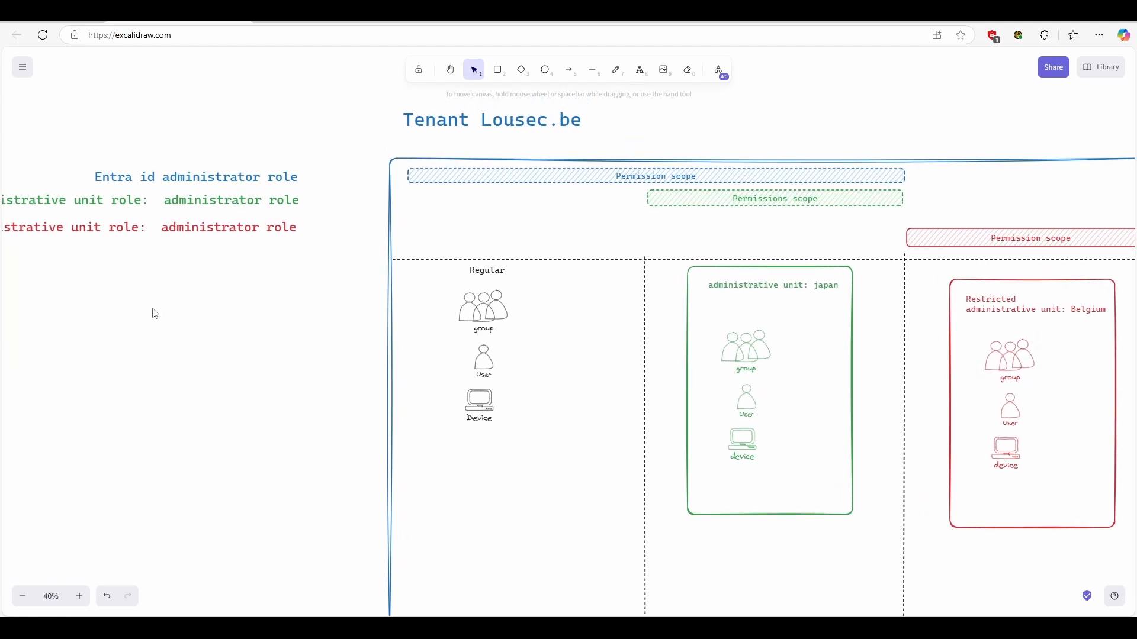
scroll(167, 318, left, 3)
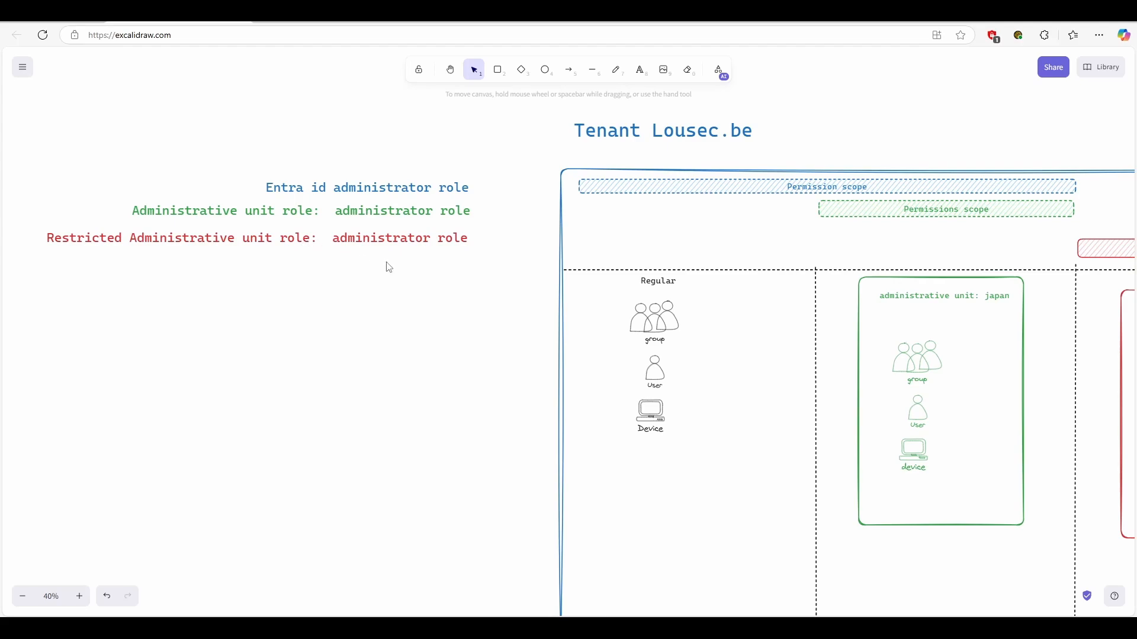
scroll(378, 264, right, 3)
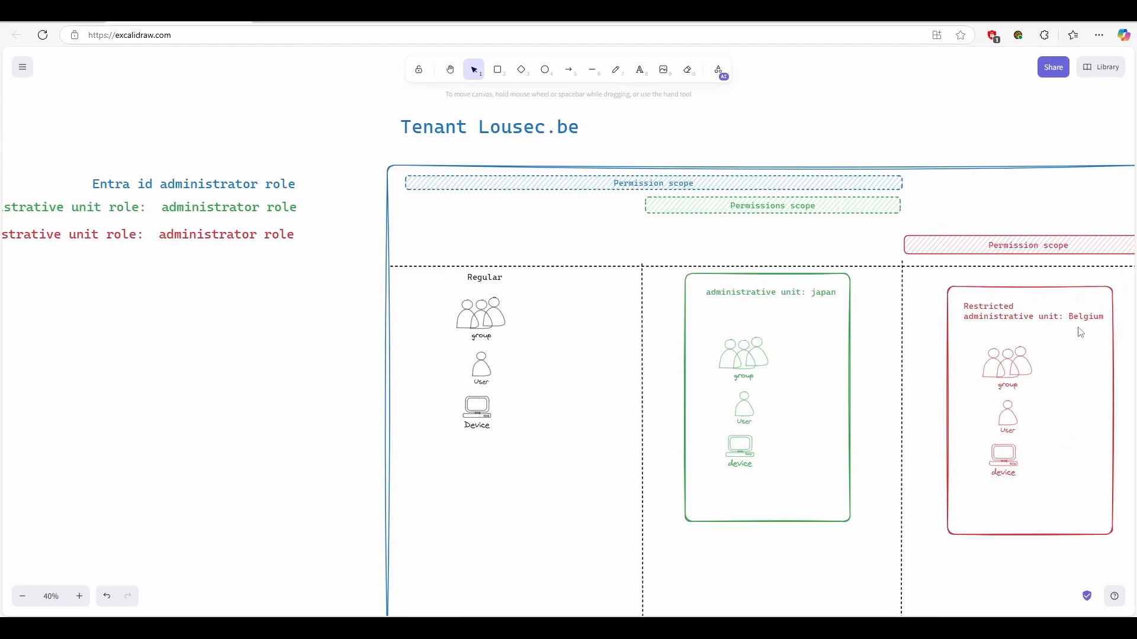
drag(1099, 403, 1072, 407)
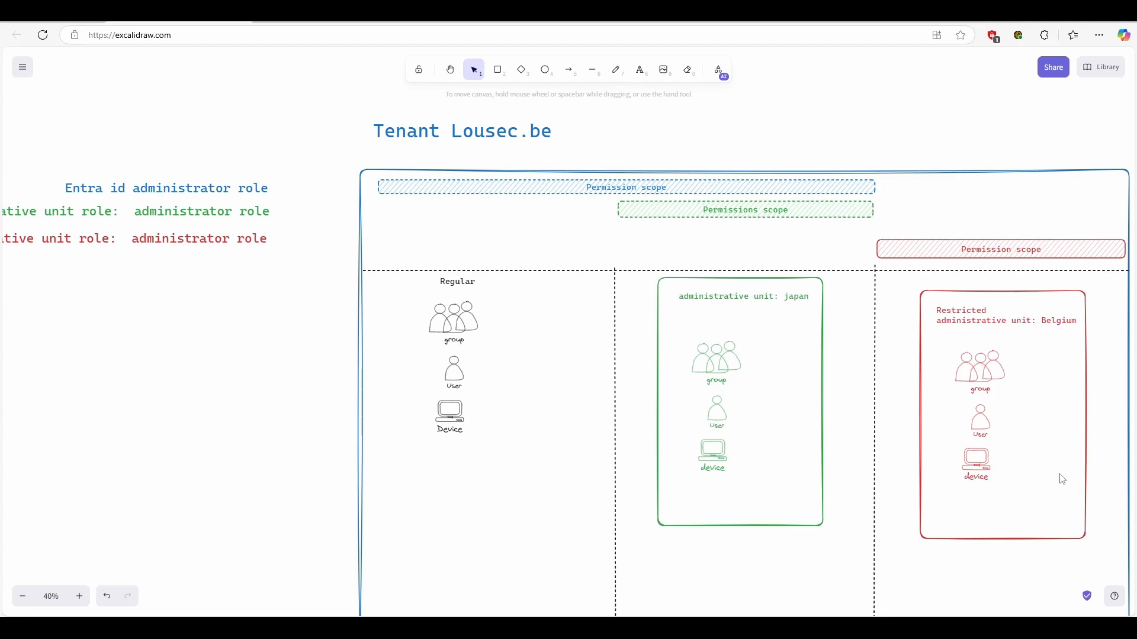
- Compare the permission scopes of the three administrator roles across the regular, Japan and Belgium sections of the tenant diagram
scroll(714, 344, down, 1)
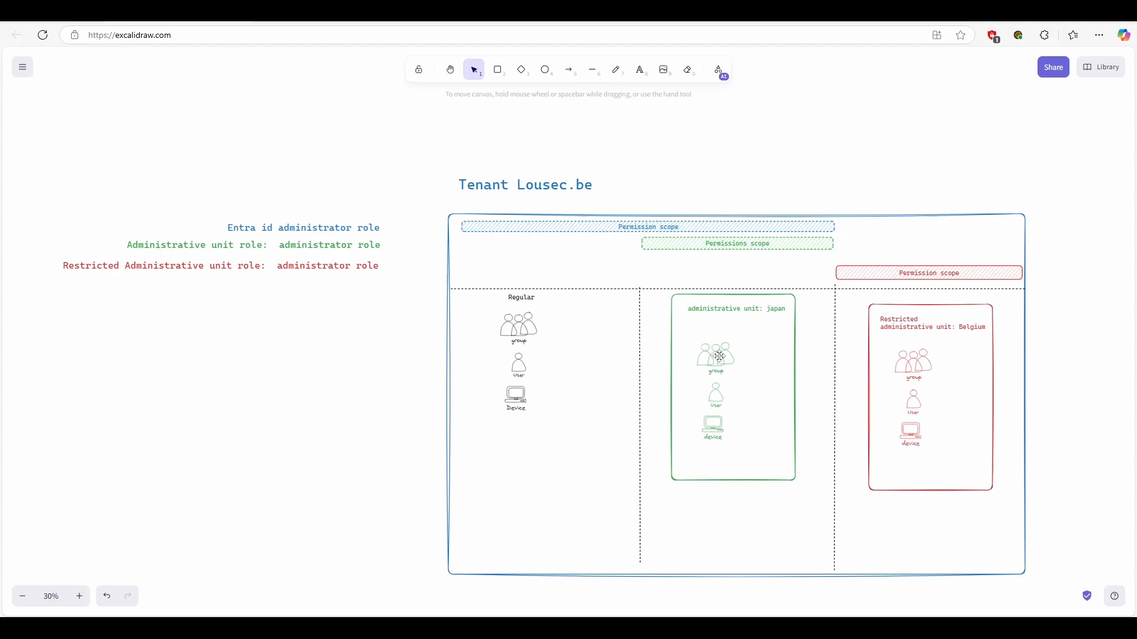
scroll(699, 346, up, 3)
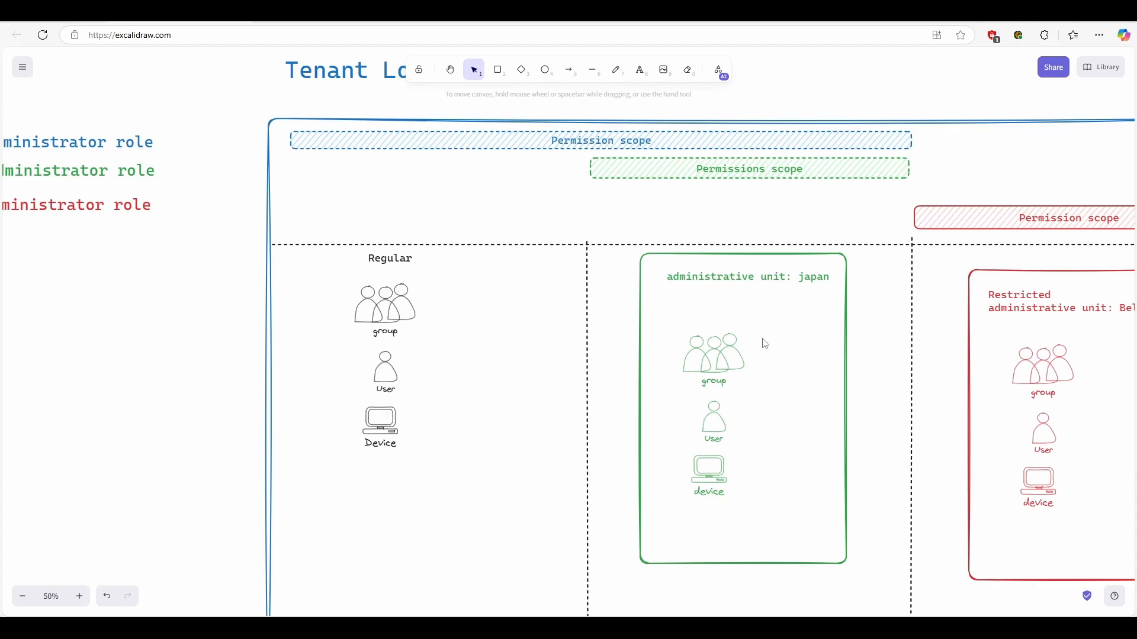
scroll(719, 347, down, 2)
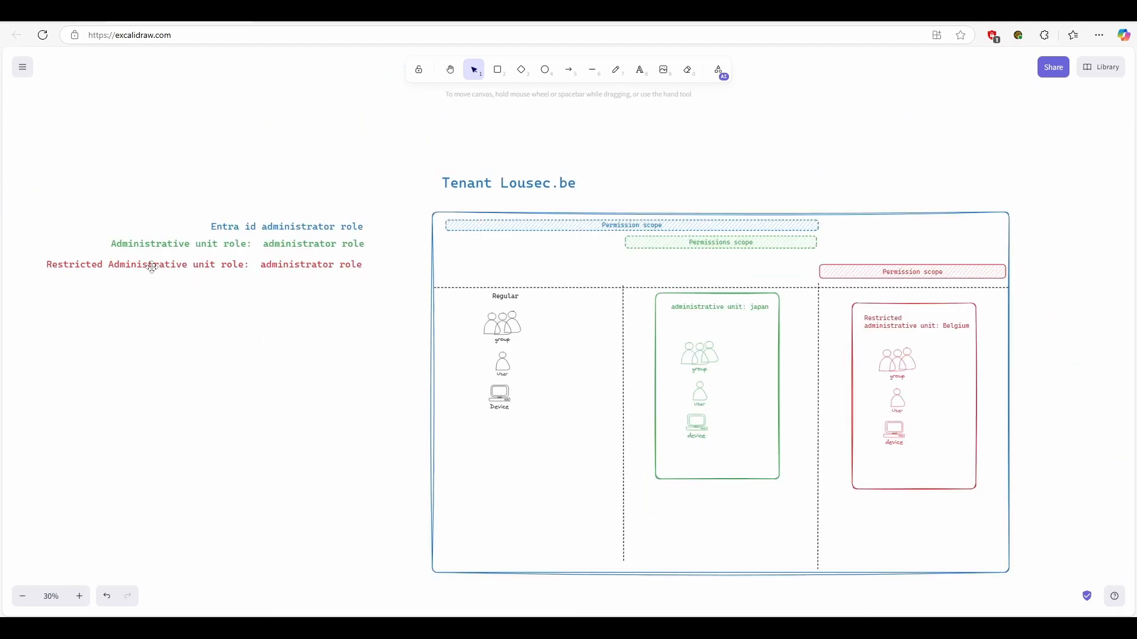
scroll(958, 374, up, 2)
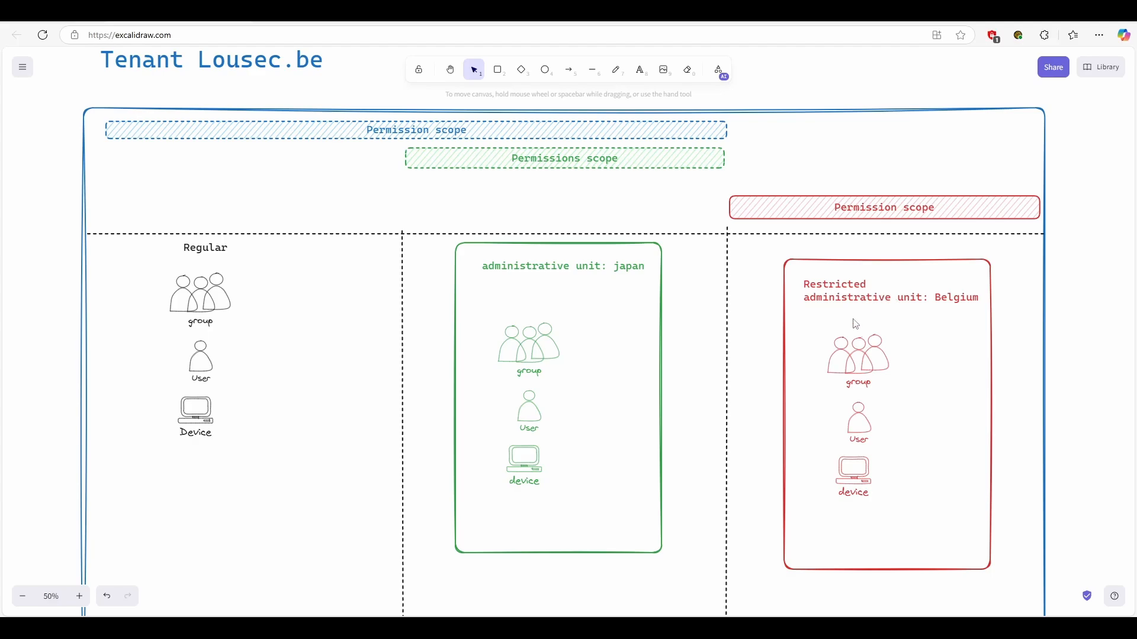
scroll(882, 376, down, 1)
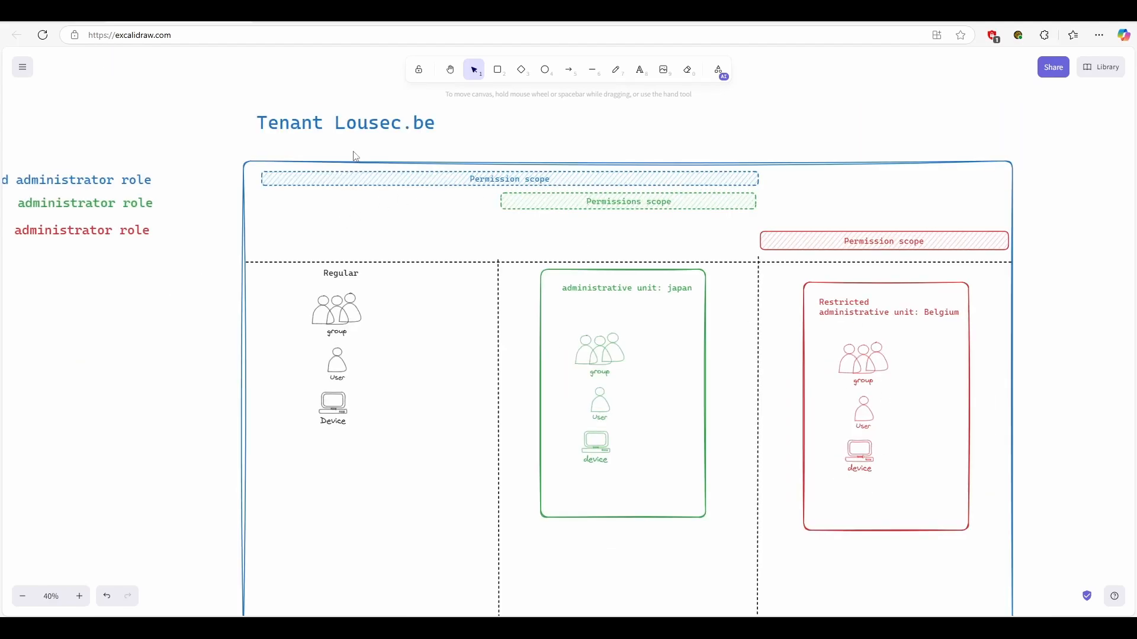
scroll(338, 149, left, 5)
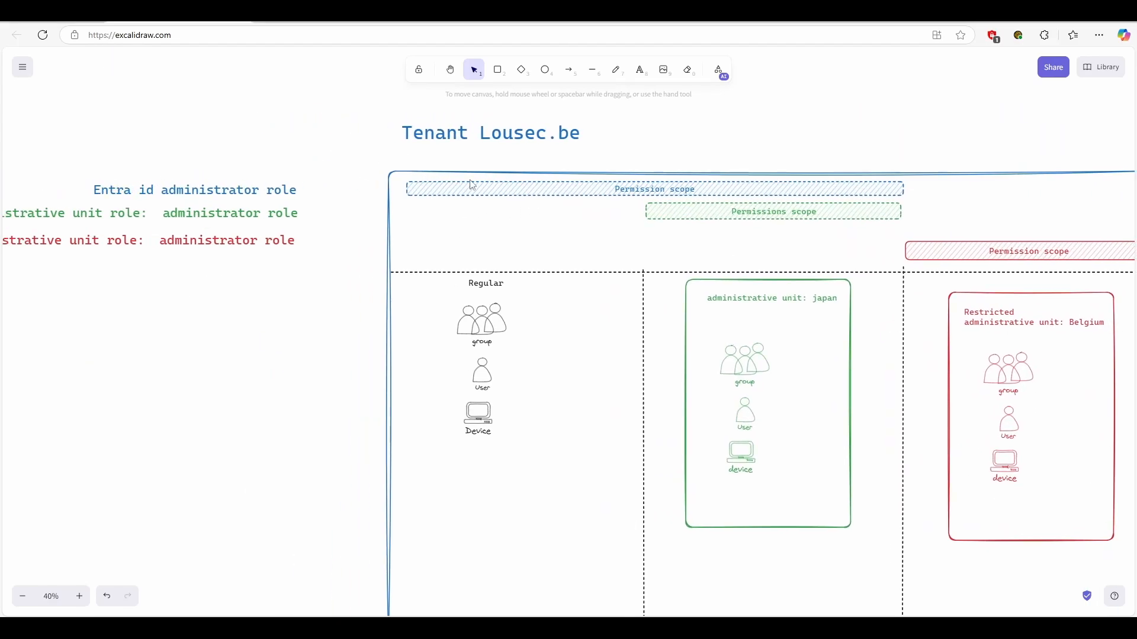
scroll(926, 137, right, 2)
scroll(926, 137, right, 2)
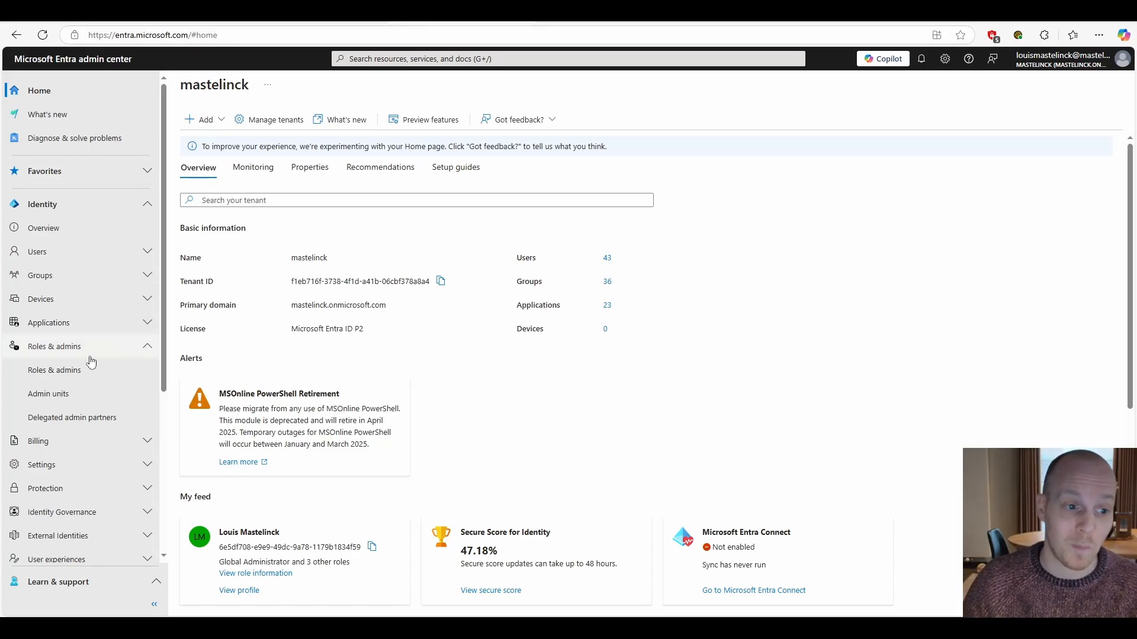
- In the Microsoft Entra admin center, start a new administrative unit named RAU with restricted management set to Yes
click(60, 394)
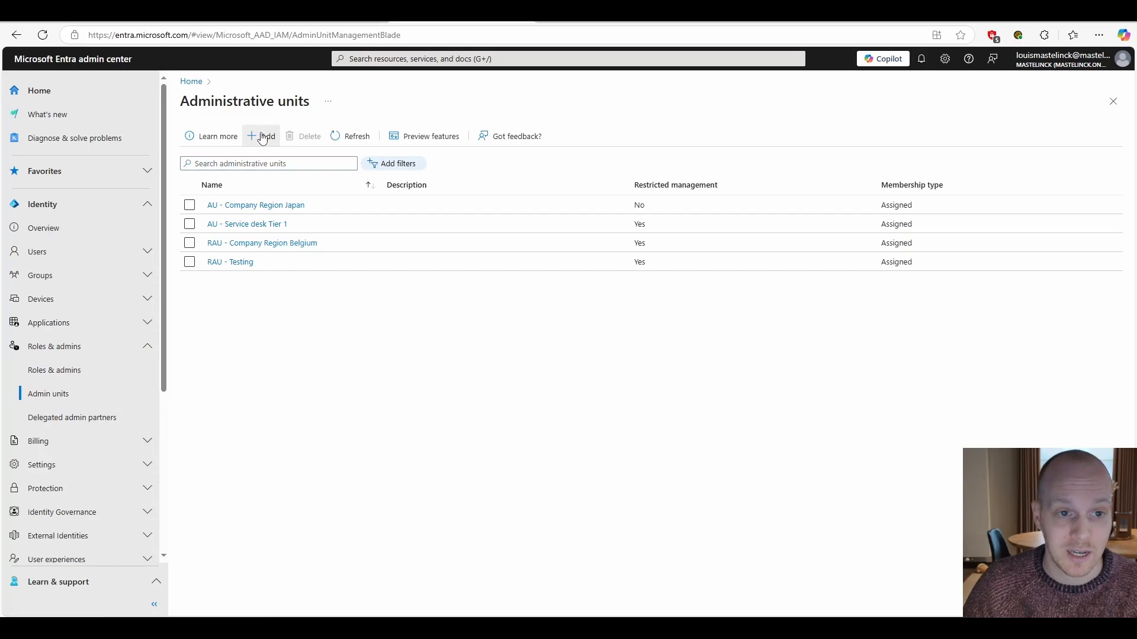
click(262, 137)
click(287, 212)
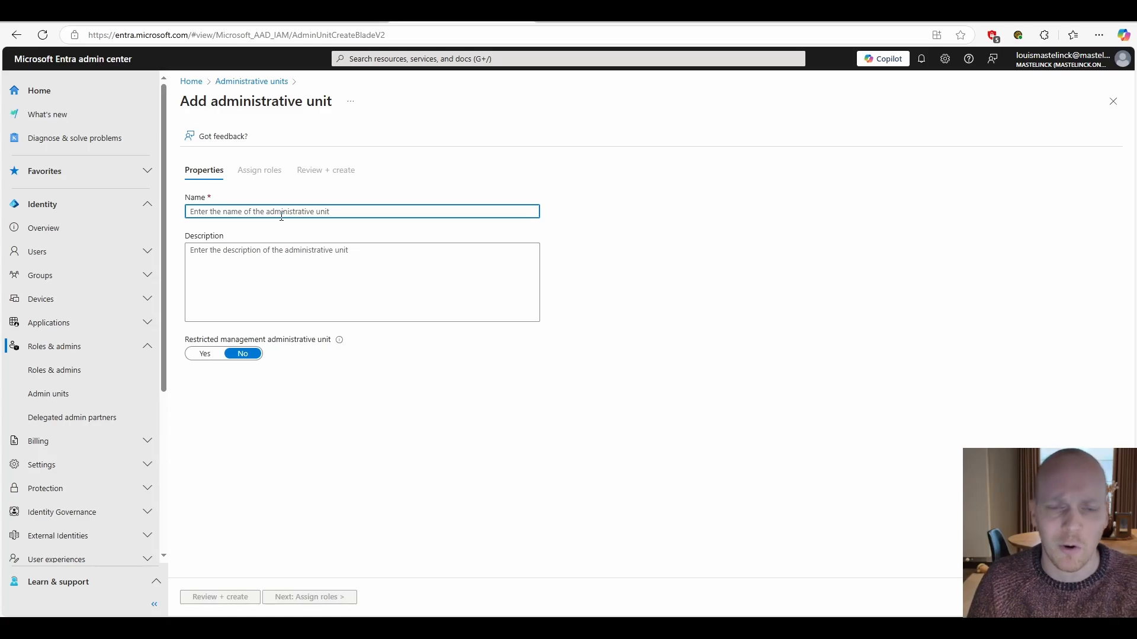
text(RAU)
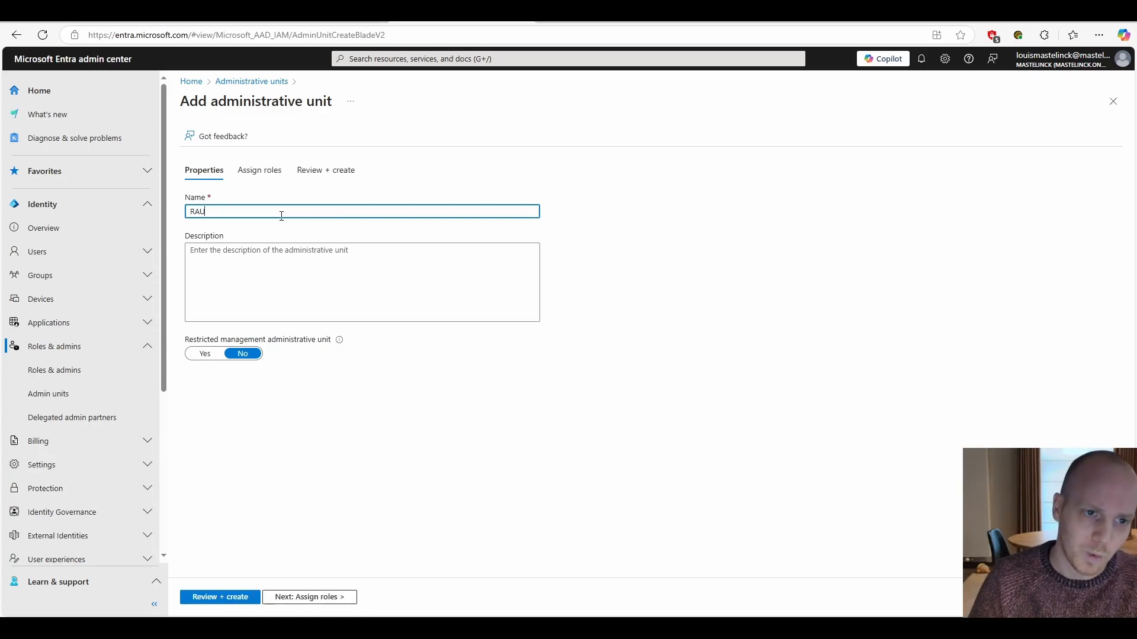
click(282, 257)
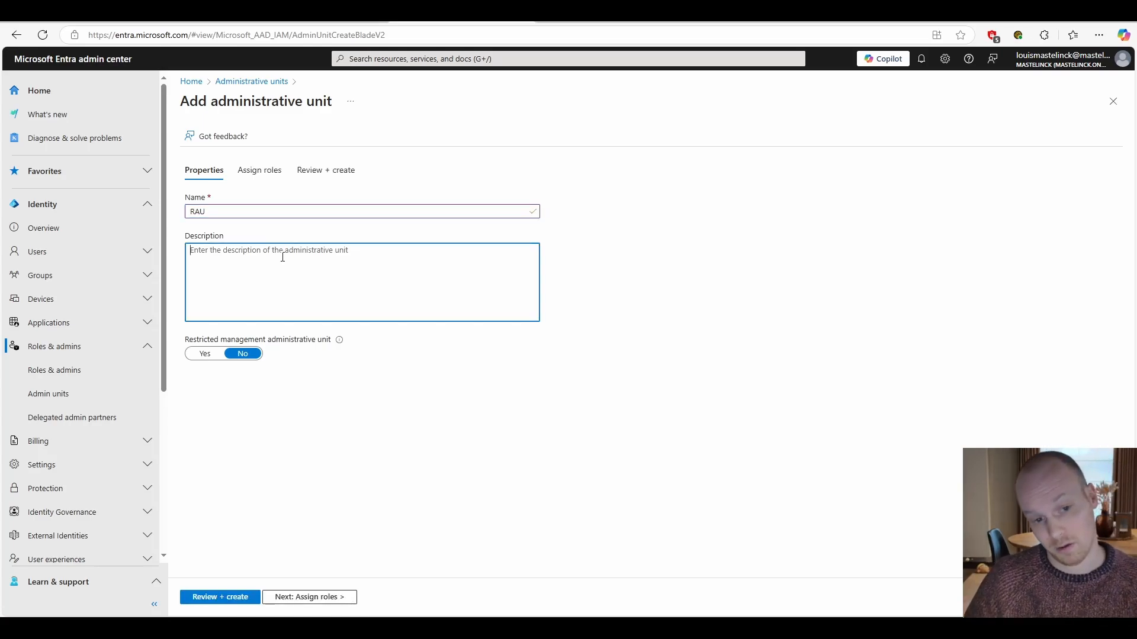
click(205, 355)
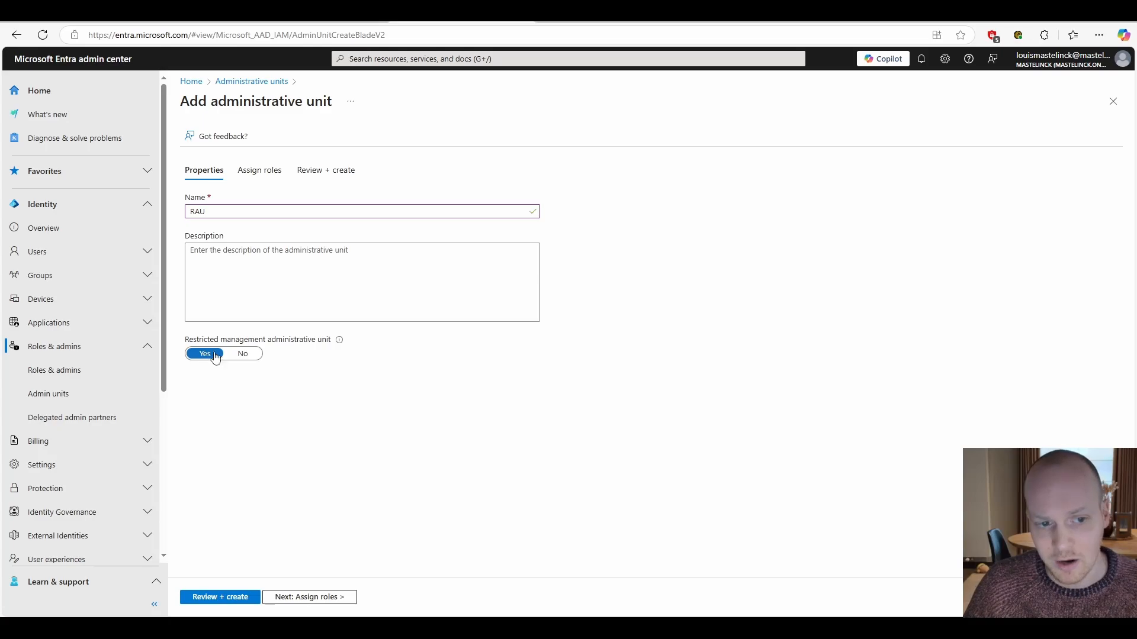
mouse_move(343, 346)
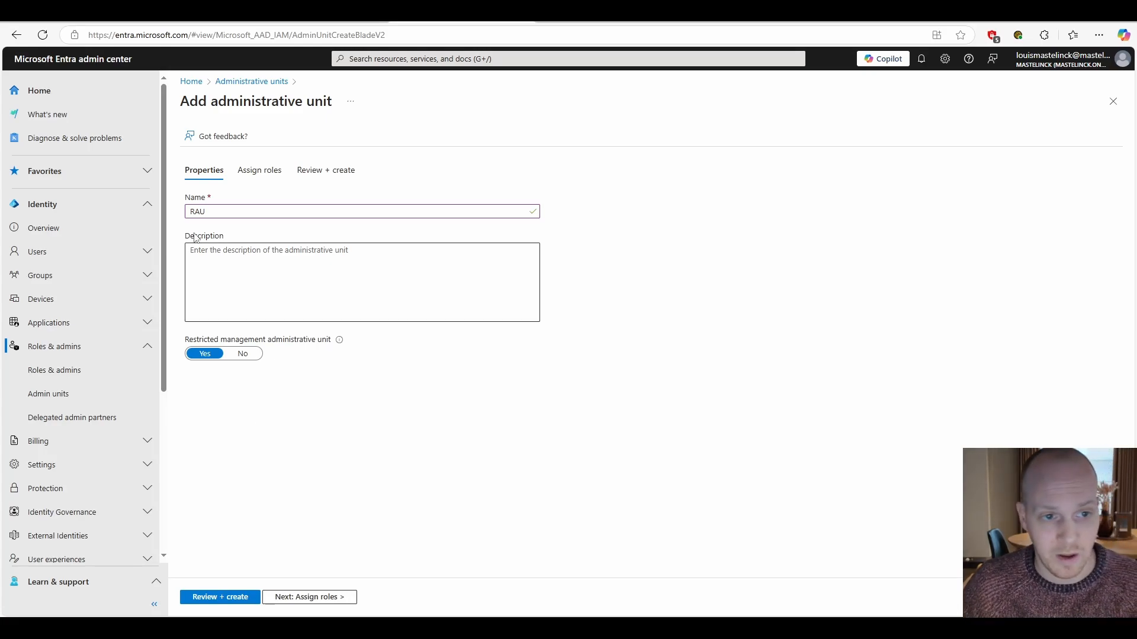
- Rename the new administrative unit AU, set restricted management to No, and continue to role assignment
click(196, 212)
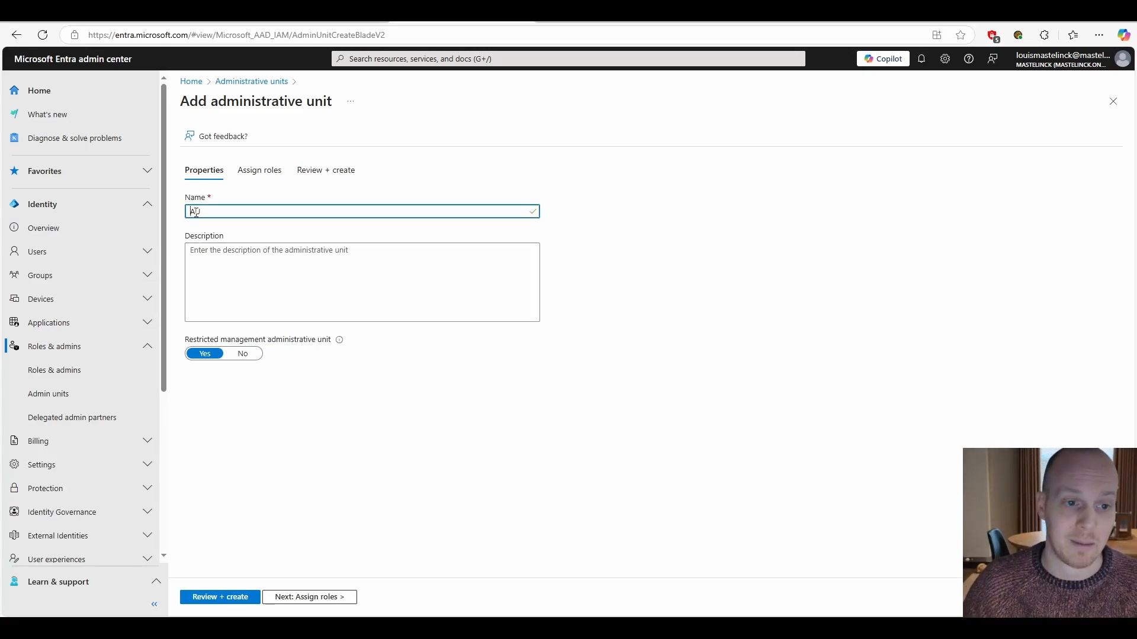
click(243, 354)
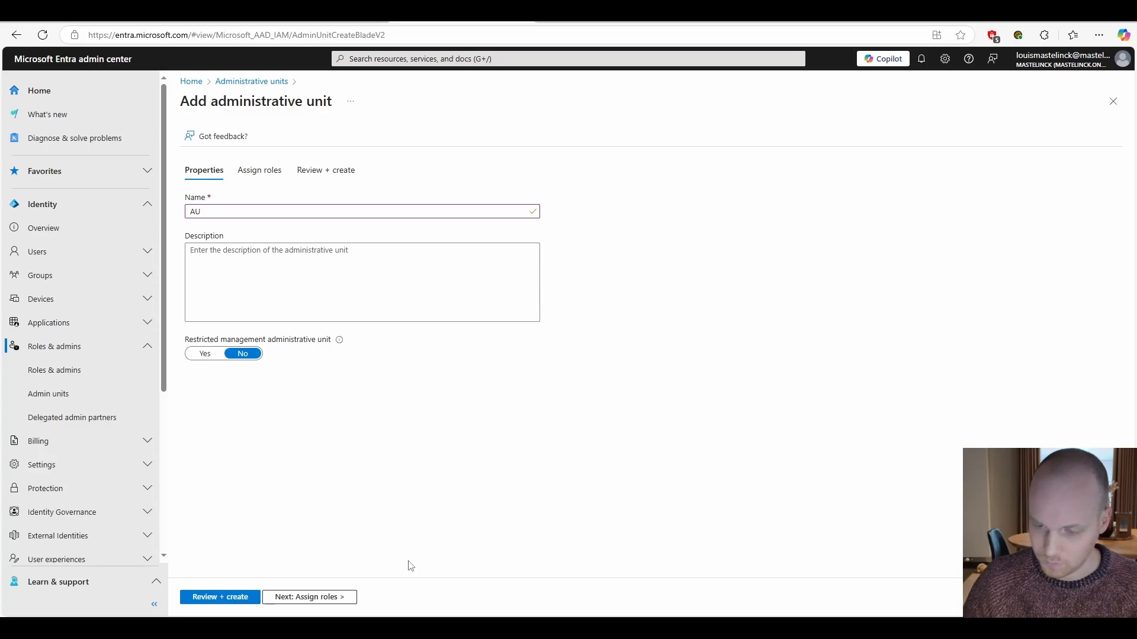
click(309, 597)
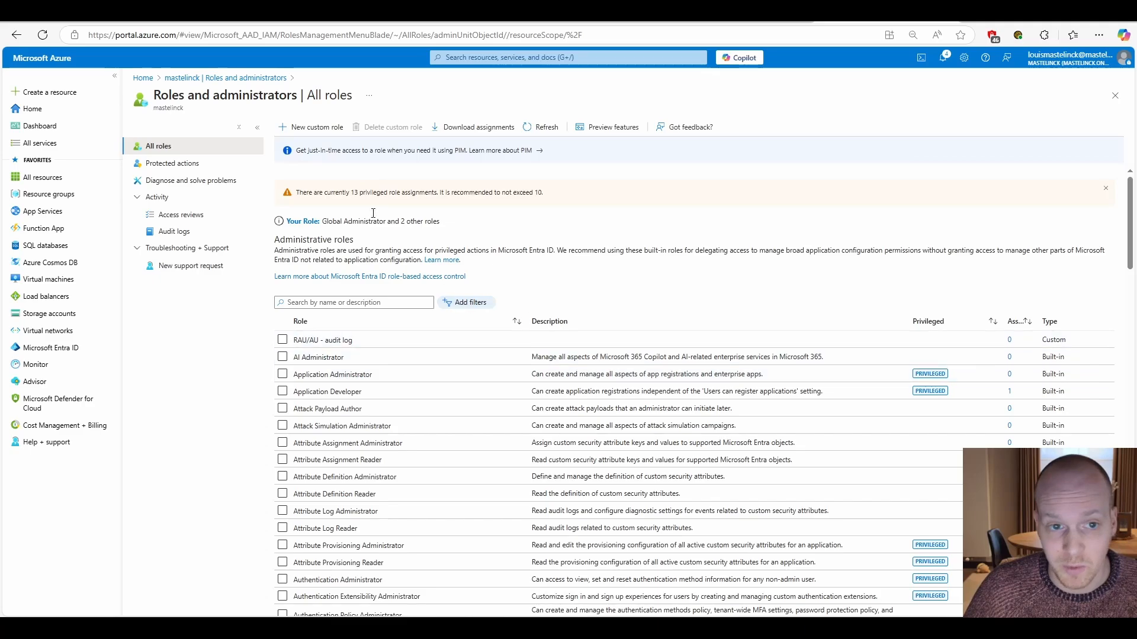
- Start a new custom role named test from scratch and continue to its permissions
click(309, 126)
click(257, 209)
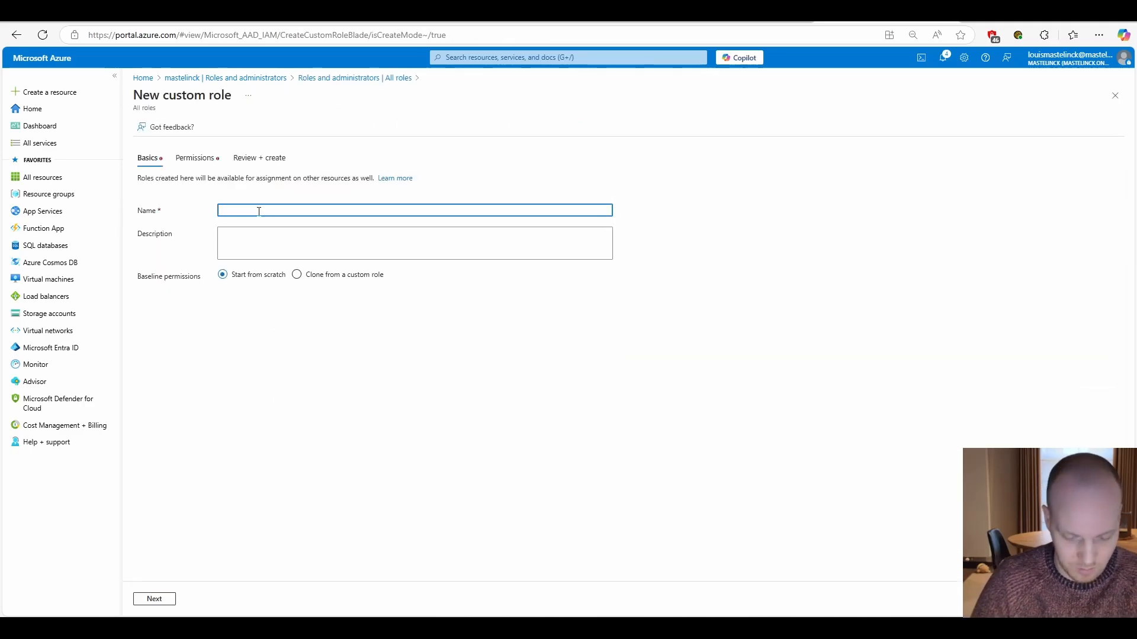
text(Test)
click(155, 599)
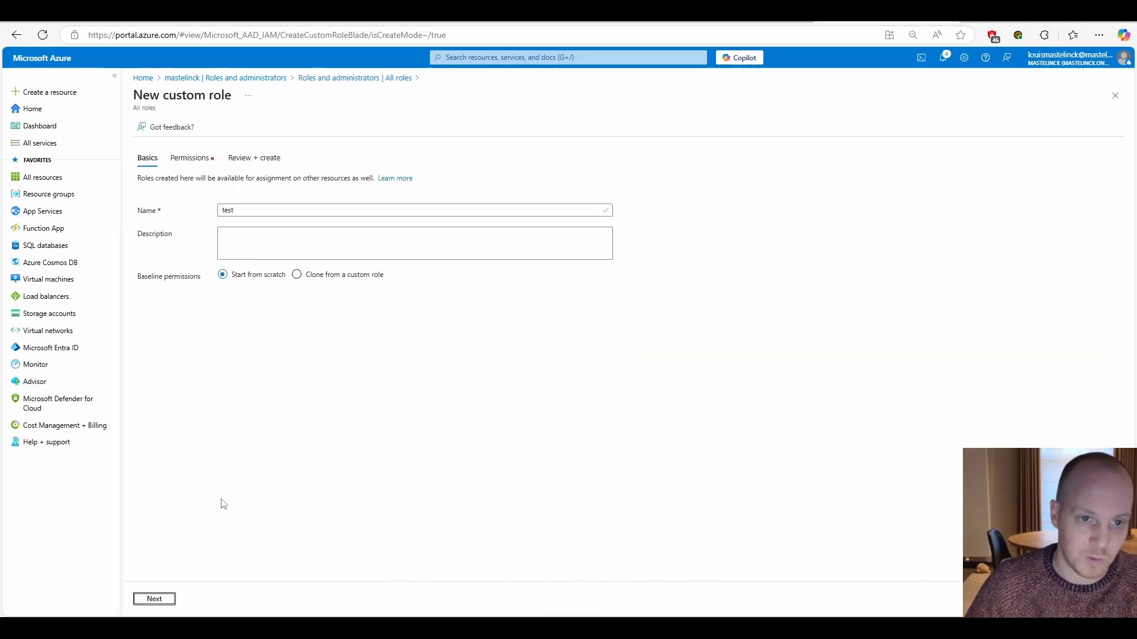
- Look through the list of directory permissions available for the custom role
scroll(292, 294, down, 20)
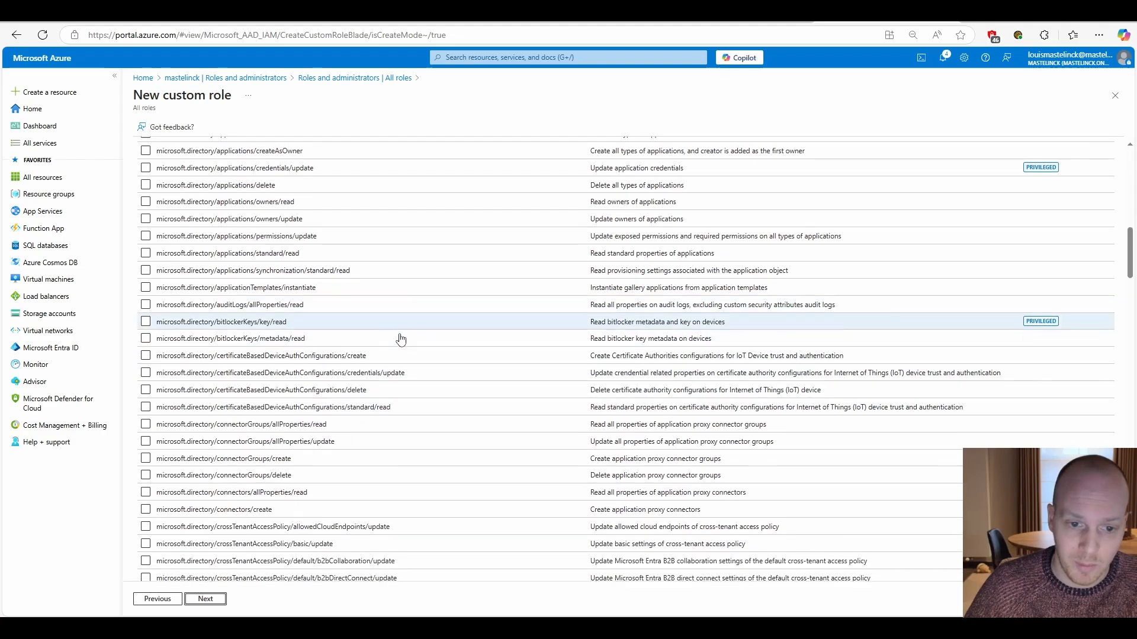
scroll(496, 485, down, 6)
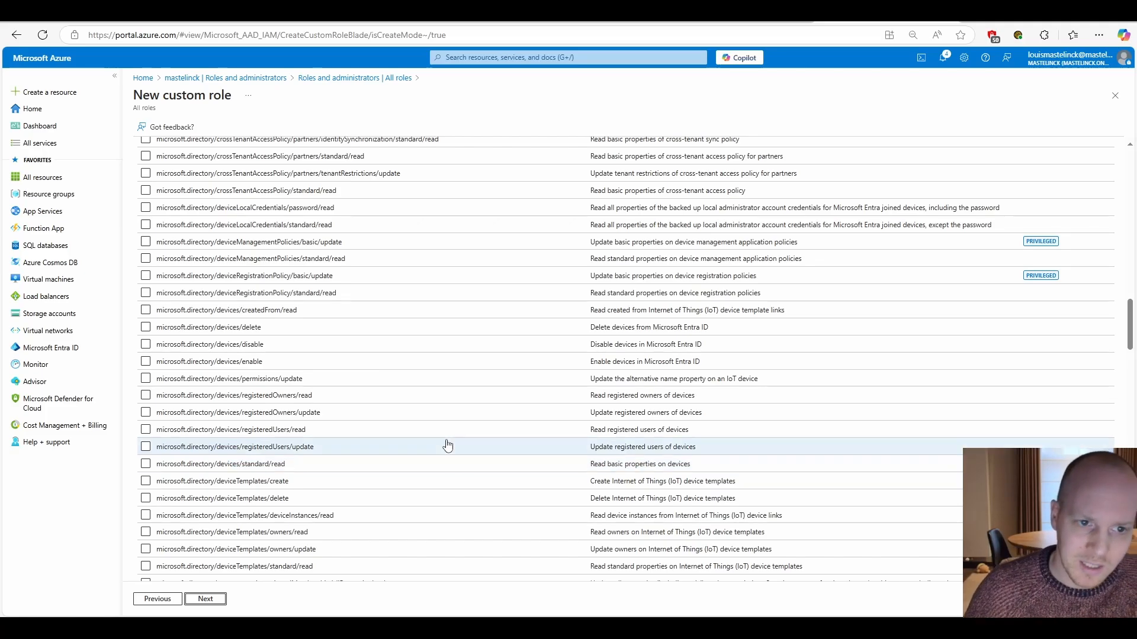
scroll(446, 446, up, 20)
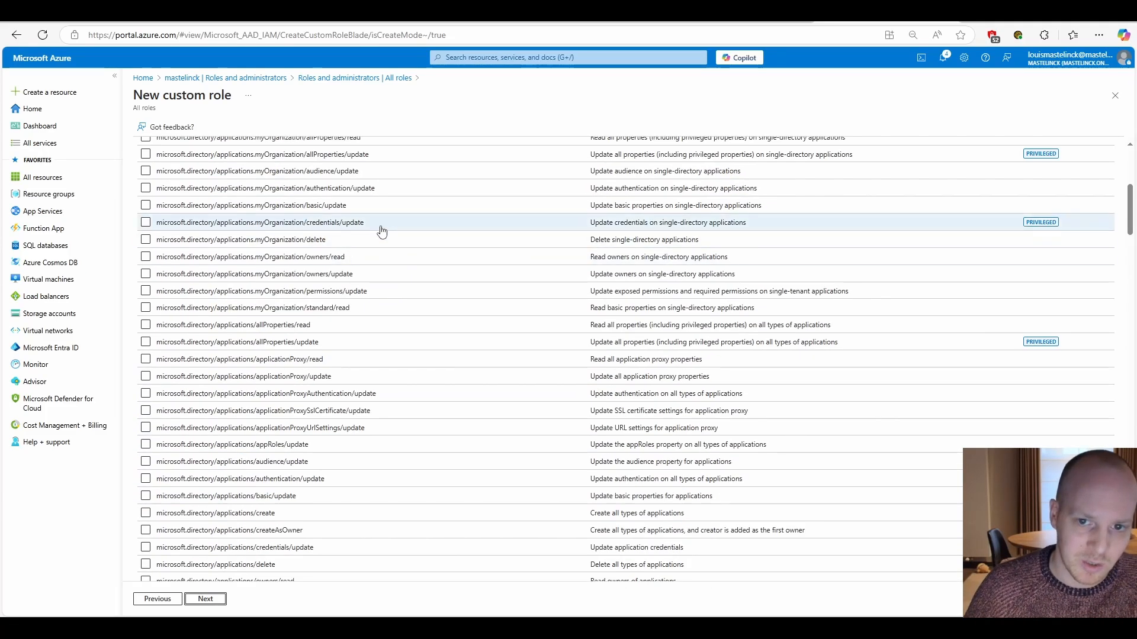
scroll(384, 231, up, 8)
scroll(396, 264, down, 15)
scroll(406, 306, down, 20)
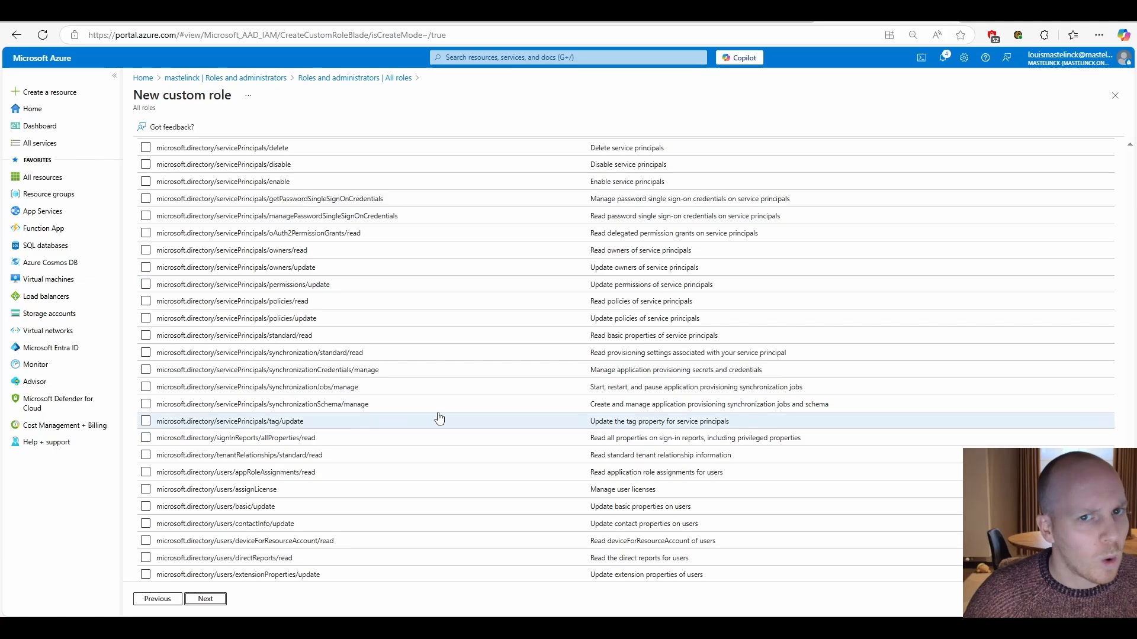
scroll(439, 418, up, 2)
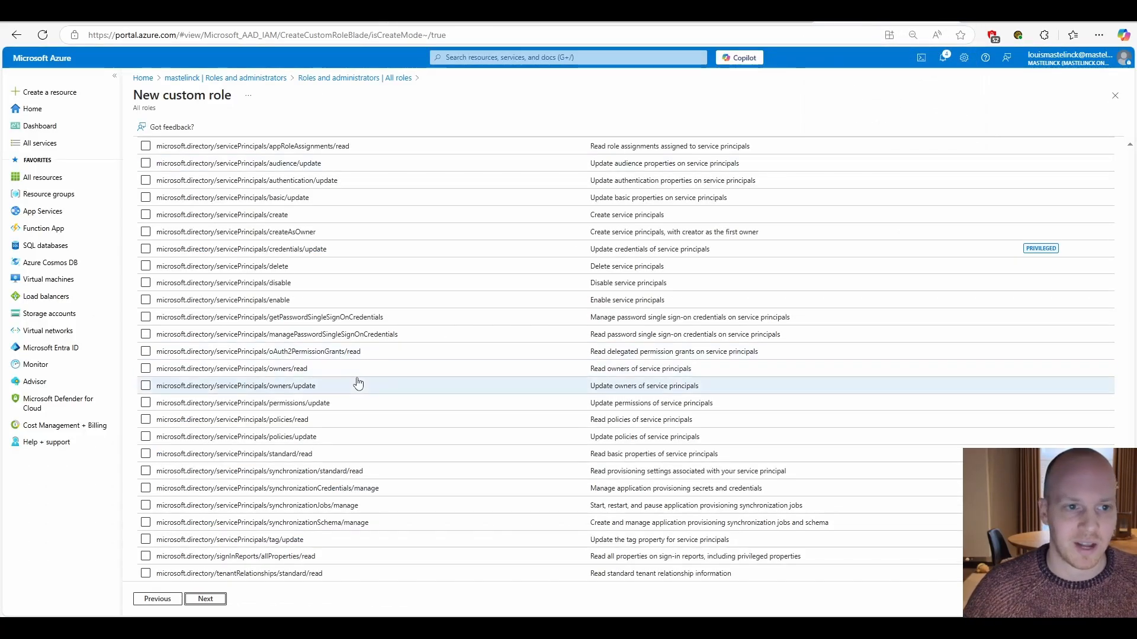
- Search the custom role's permissions for audit
scroll(361, 380, up, 3)
scroll(363, 379, up, 20)
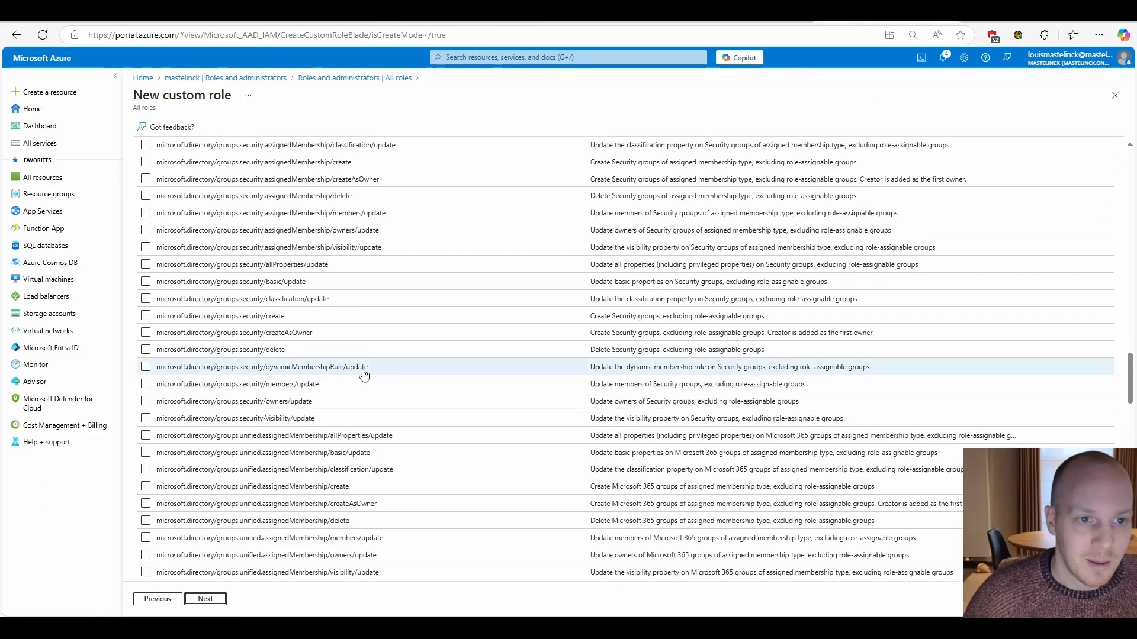
click(326, 221)
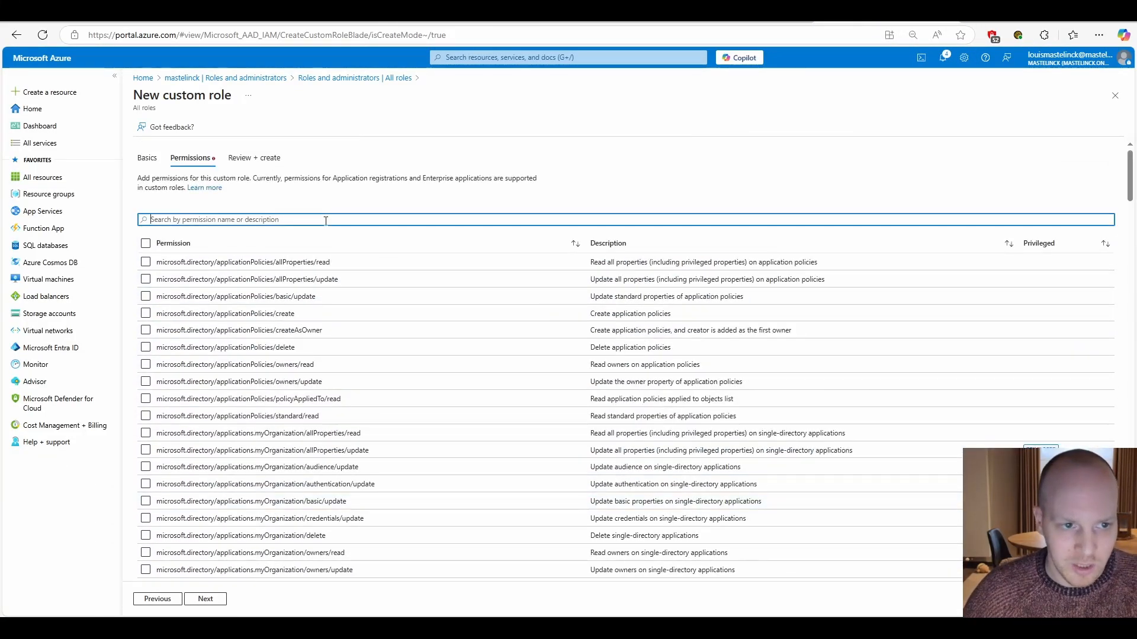
text(audit)
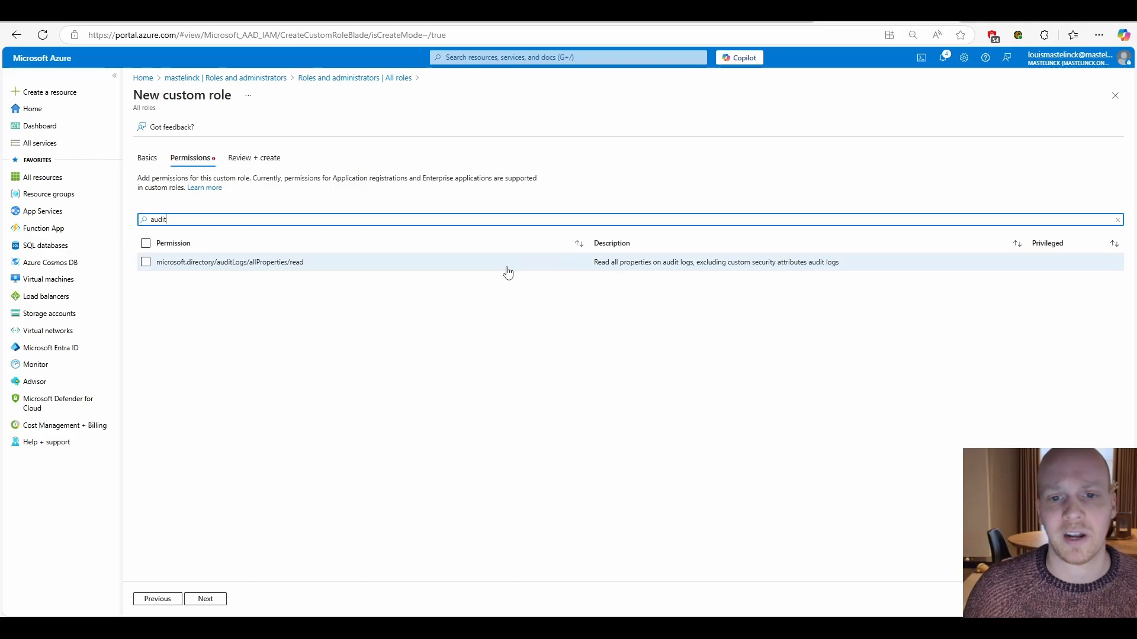
- Switch to the tenant diagram in Excalidraw and examine the restricted administrative unit role and the permission scopes over Japan and Belgium
click(489, 24)
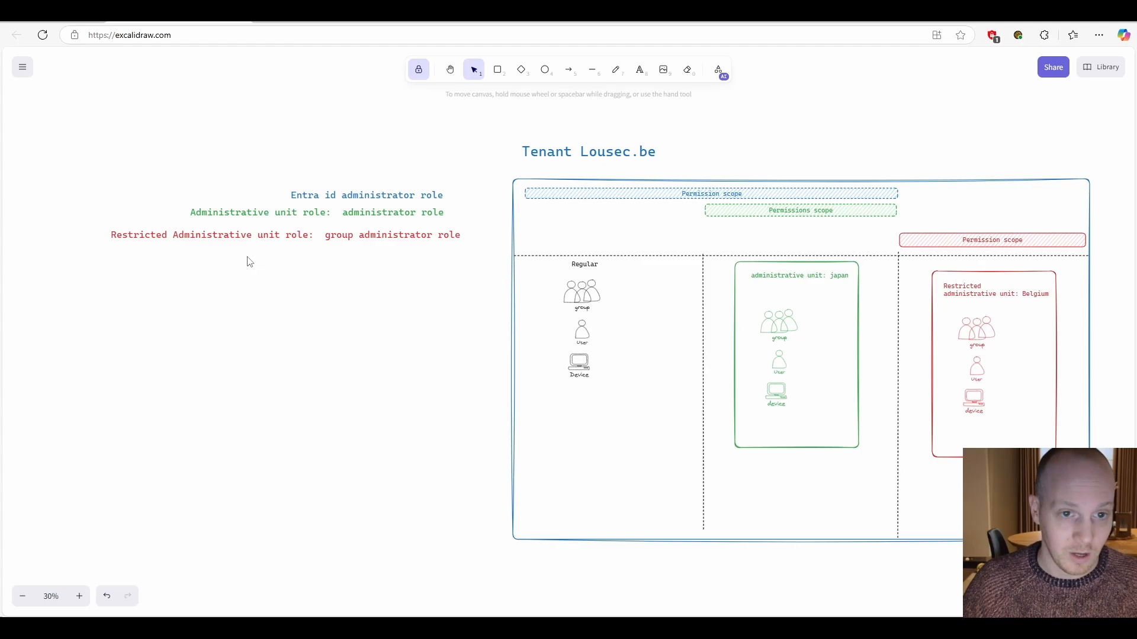
scroll(249, 262, up, 5)
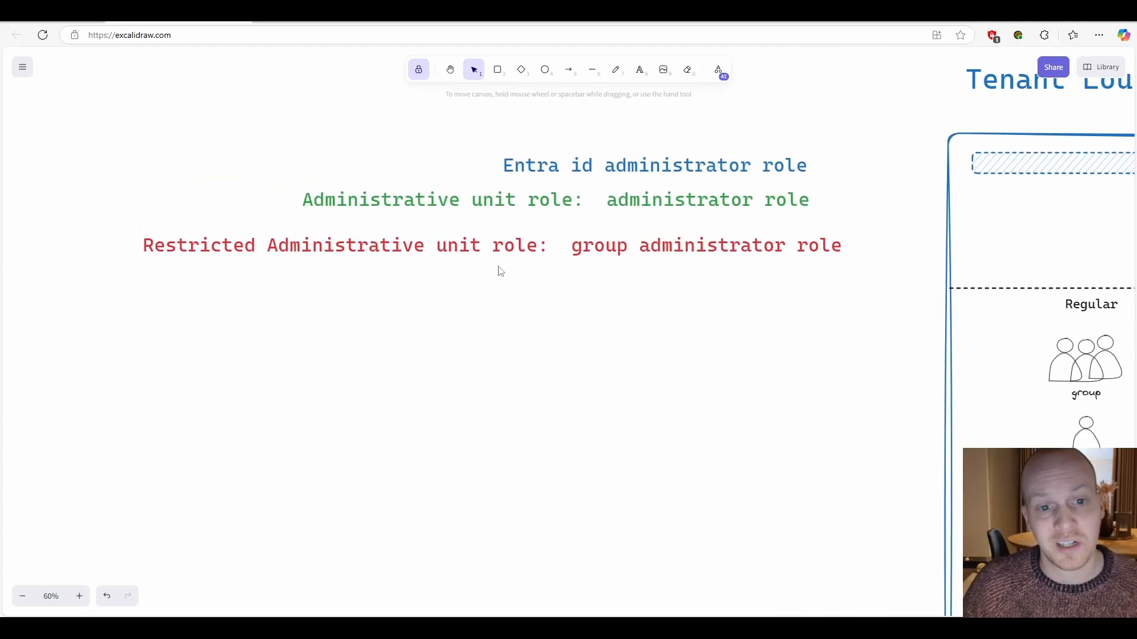
drag(774, 308, 419, 314)
scroll(470, 320, down, 5)
drag(671, 398, 424, 348)
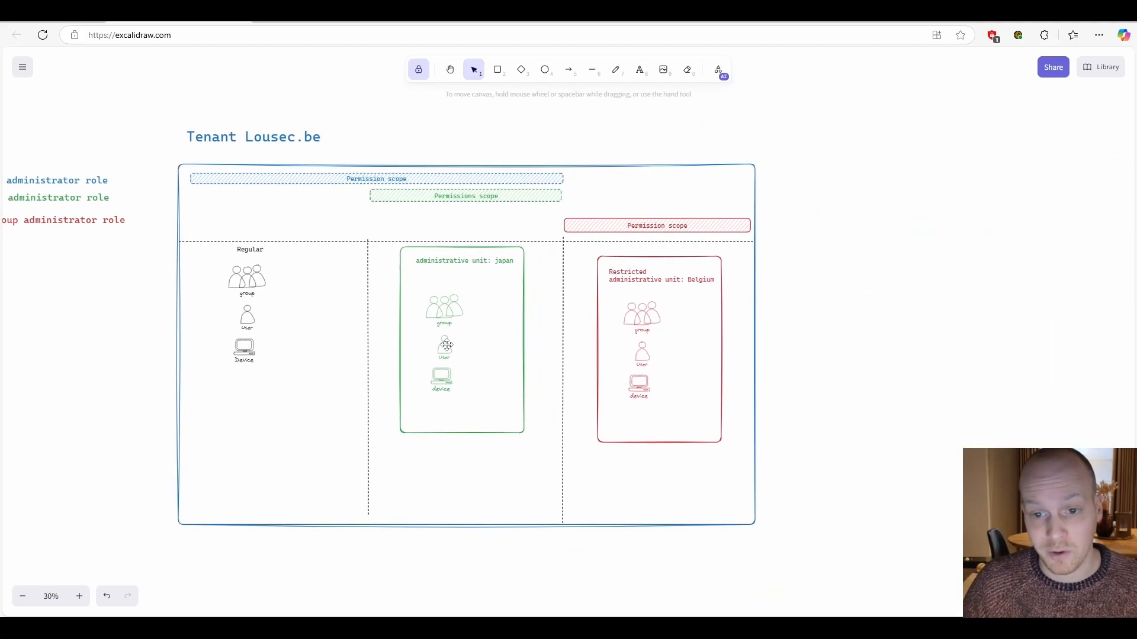
scroll(626, 349, up, 5)
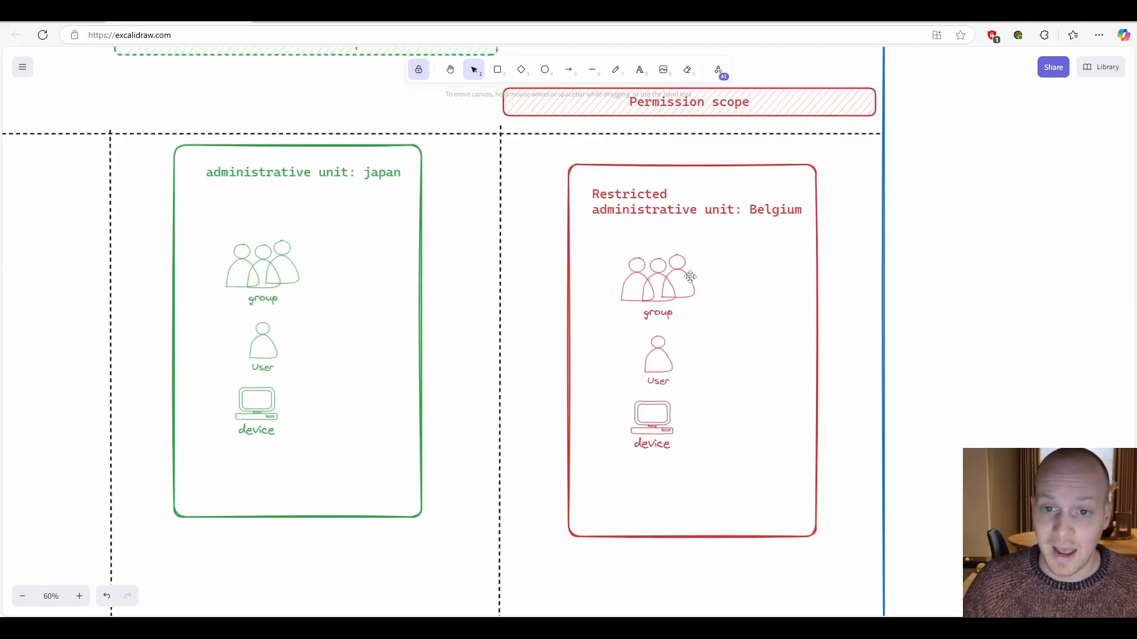
scroll(708, 302, up, 1)
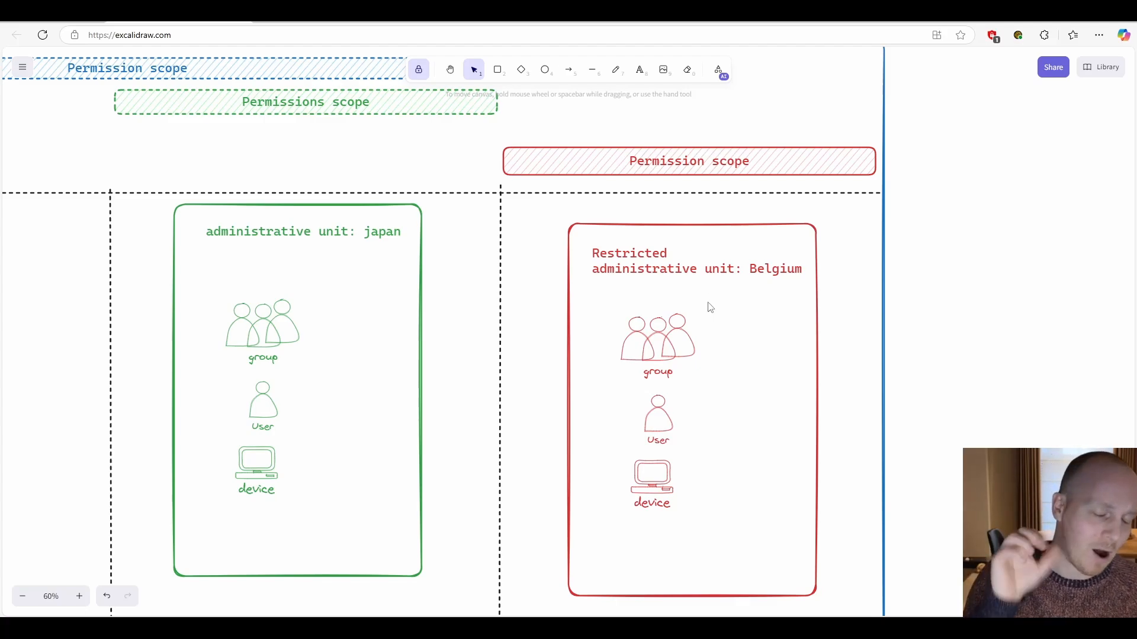
scroll(708, 307, down, 1)
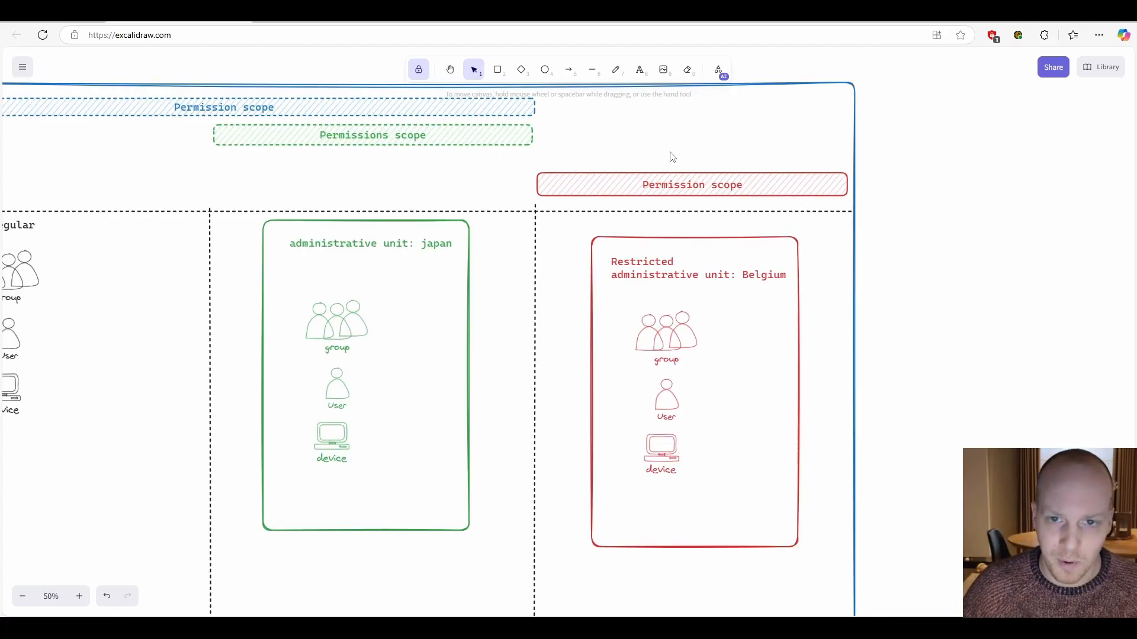
scroll(691, 172, up, 1)
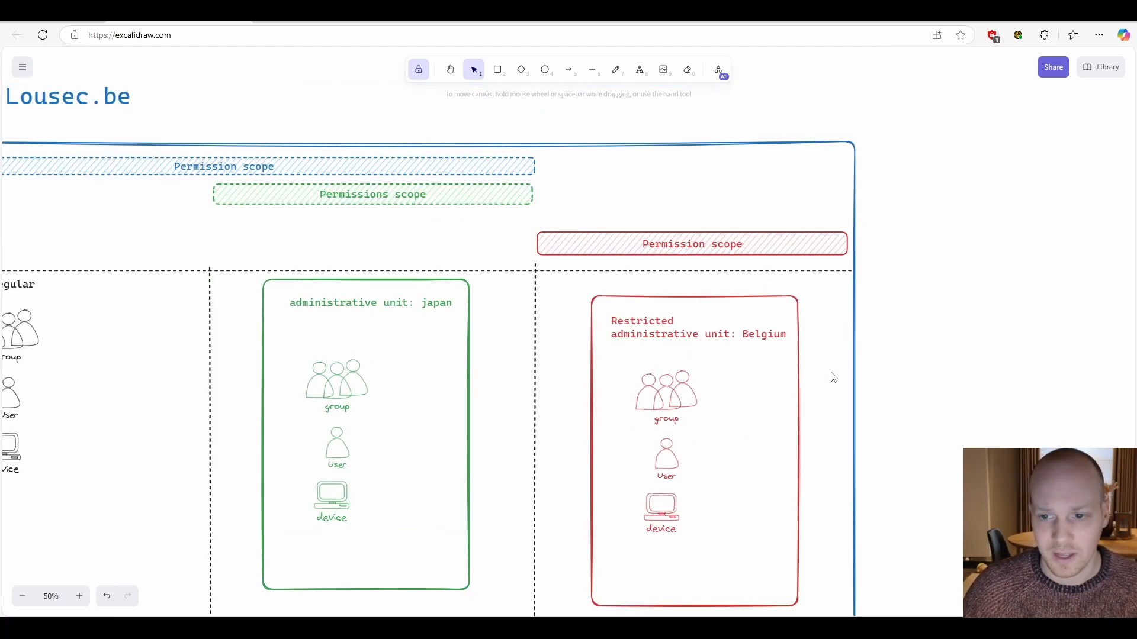
- Move the User figure from the Regular section into the restricted administrative unit Belgium, beside its group figure
scroll(820, 373, left, 3)
scroll(821, 373, down, 2)
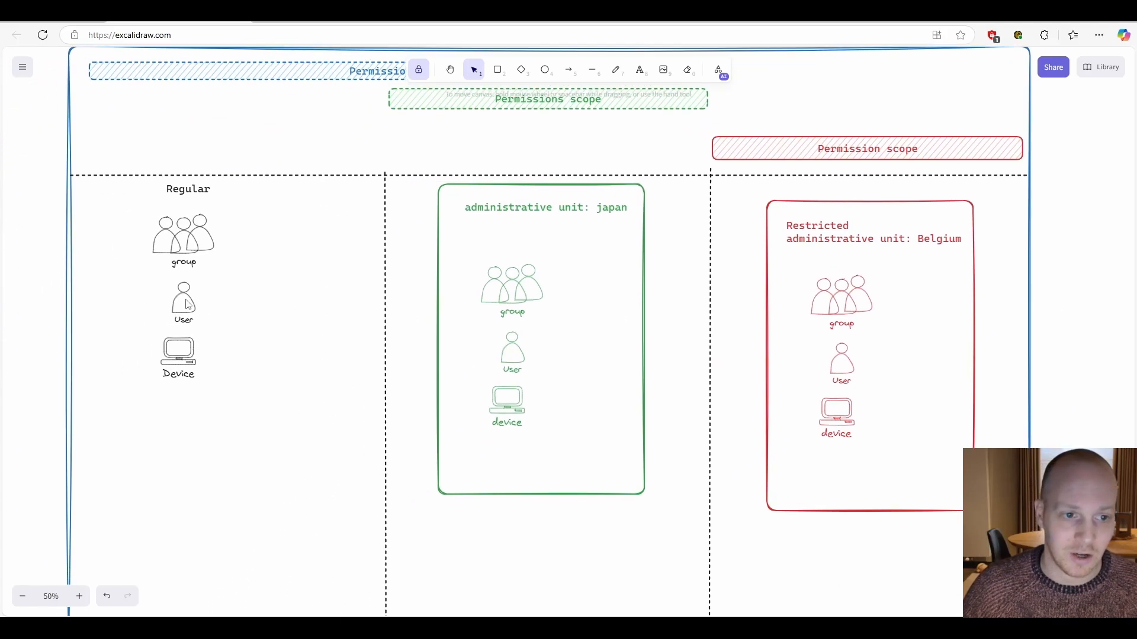
drag(233, 284, 167, 333)
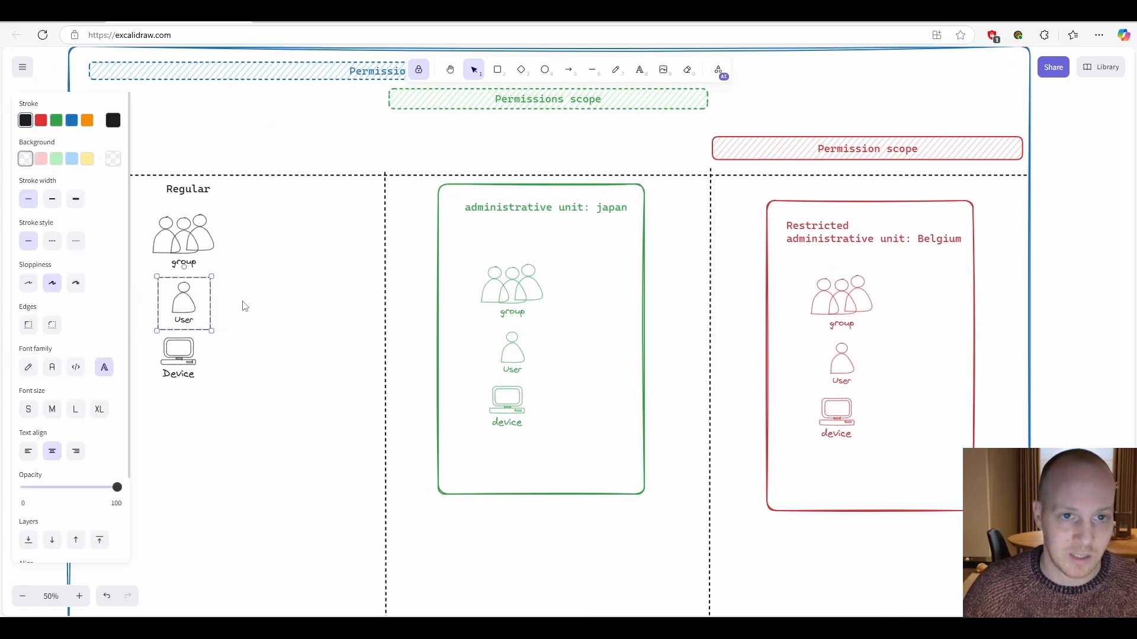
scroll(245, 306, up, 1)
scroll(245, 306, left, 2)
drag(278, 332, 1003, 331)
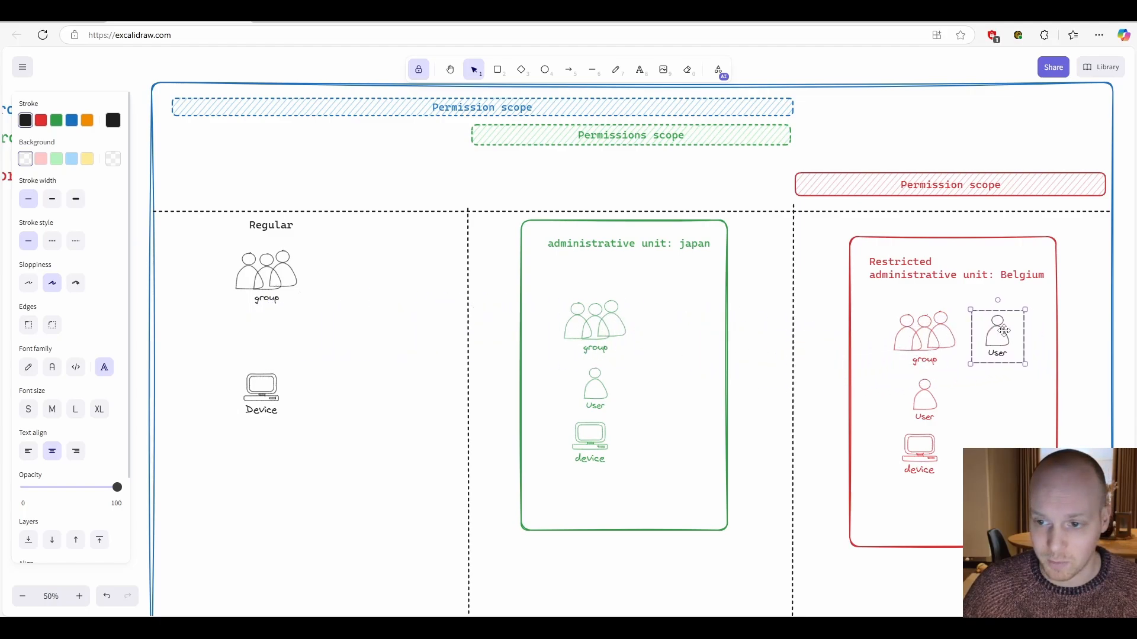
drag(1118, 322, 1091, 327)
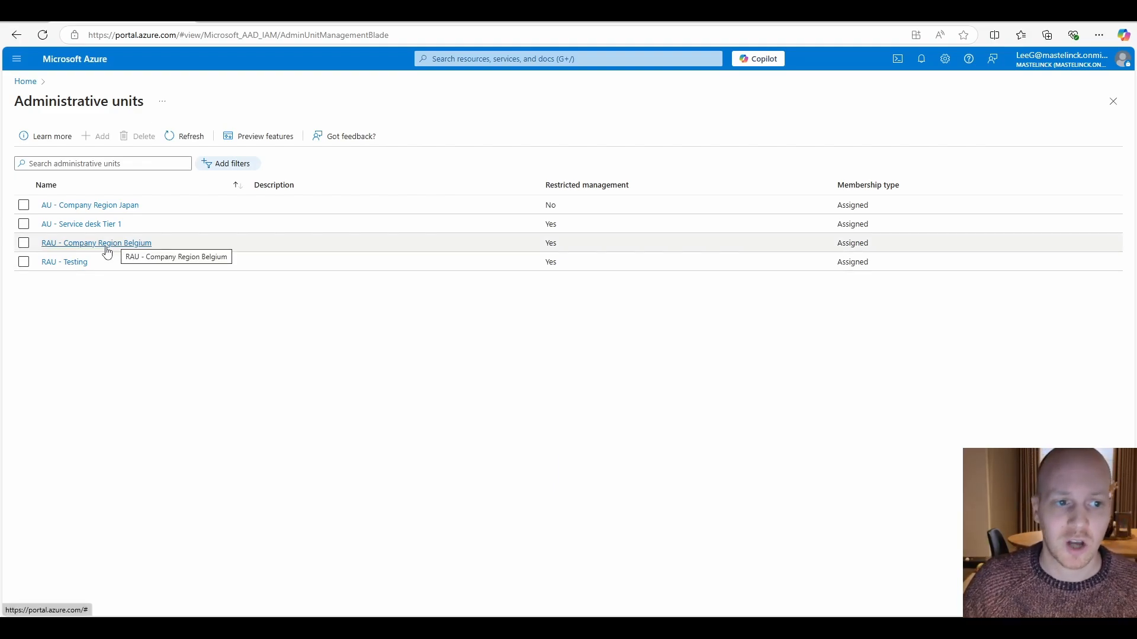
- In the Azure portal, open the Groups Administrator assignments of the administrative unit RAU - Company Region Belgium
click(126, 246)
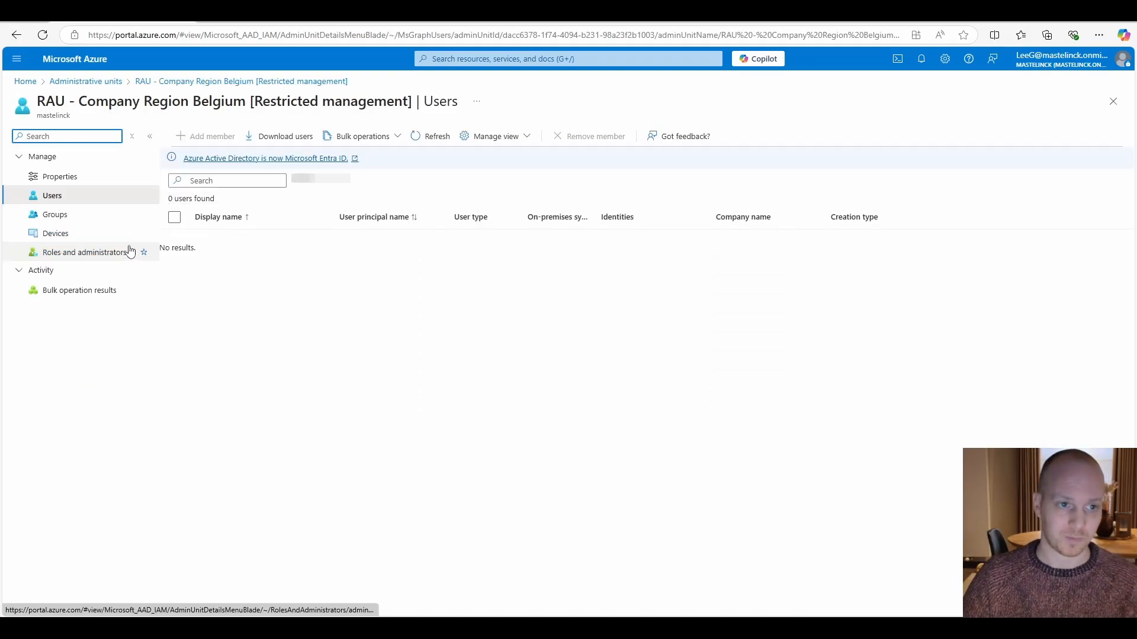
click(83, 256)
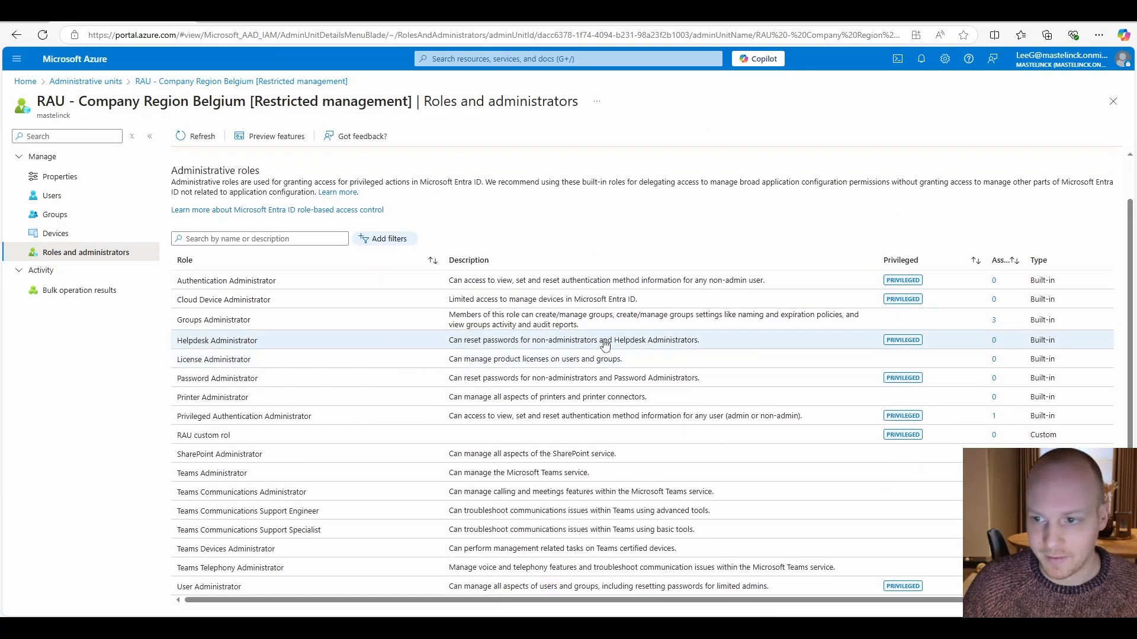
click(202, 324)
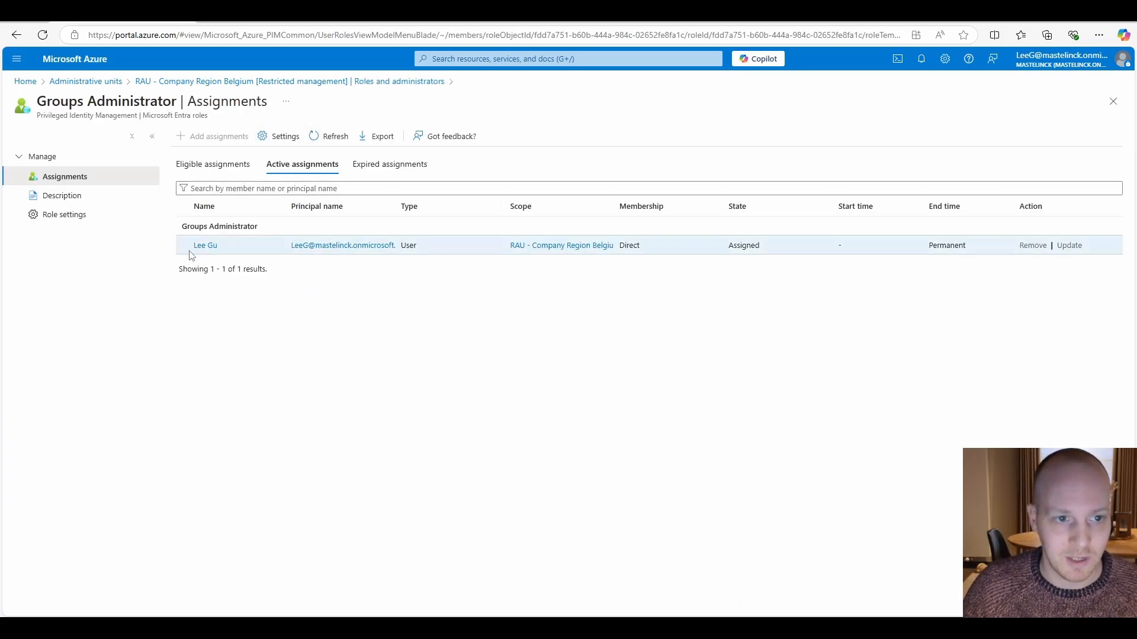
- Compare the assigned Groups Administrator member with the signed-in account, and widen the Scope column to read the assignment's scope
drag(194, 253, 231, 251)
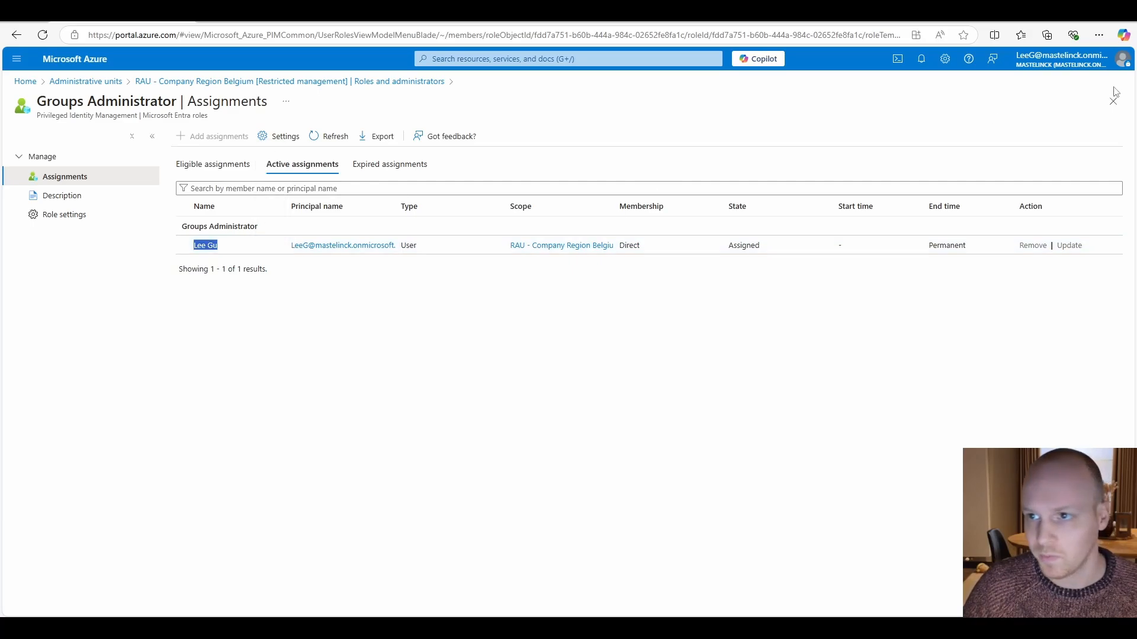
click(1083, 65)
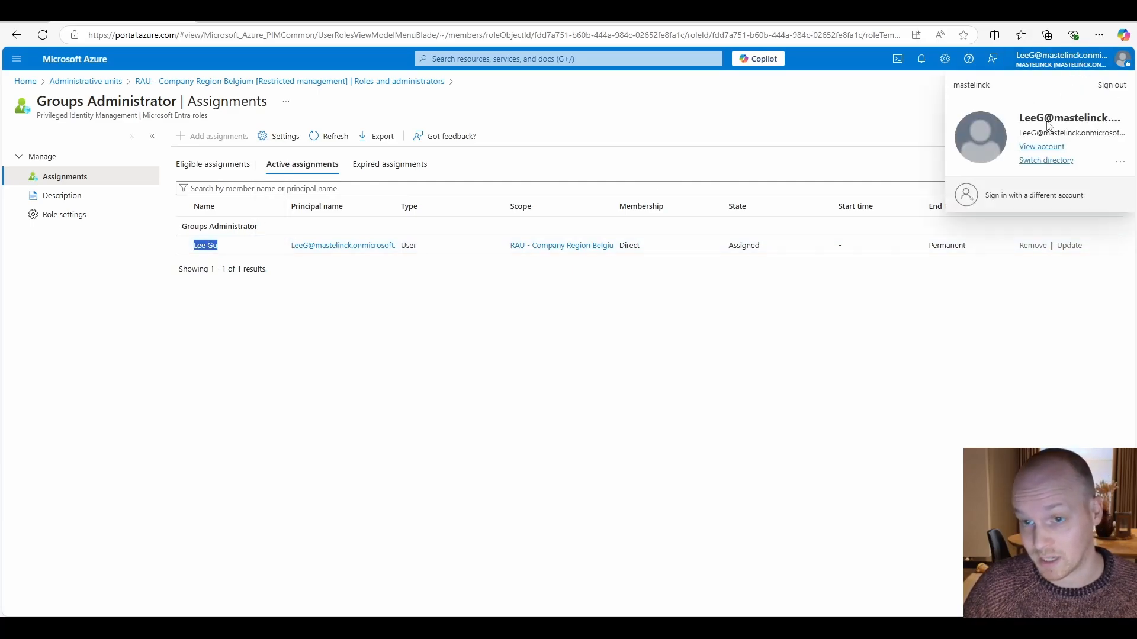
click(497, 308)
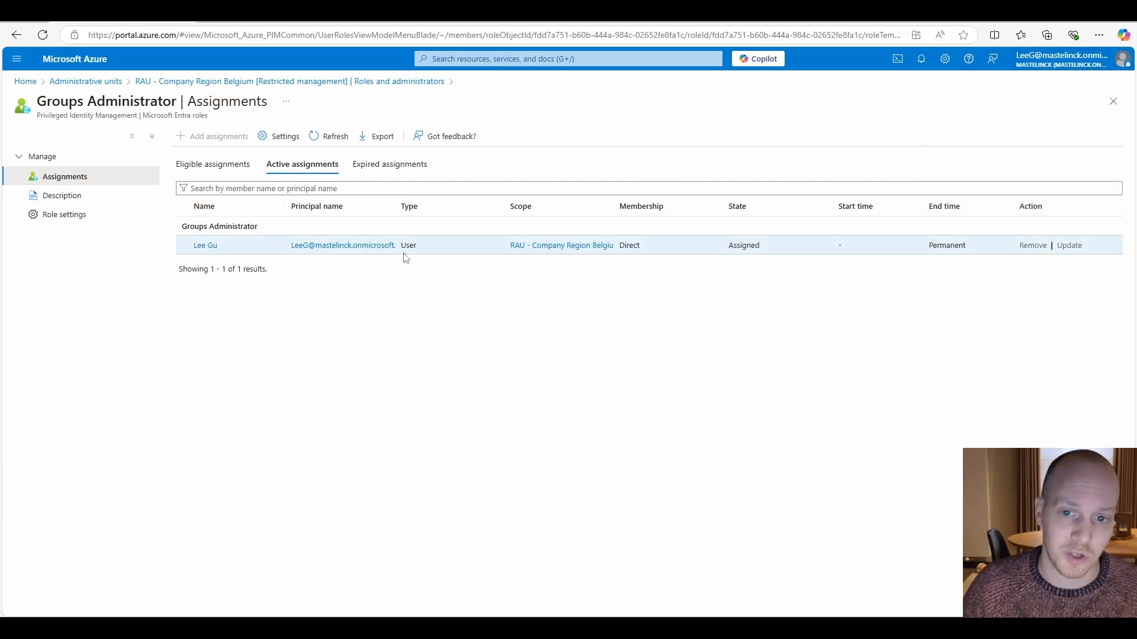
drag(614, 211, 673, 206)
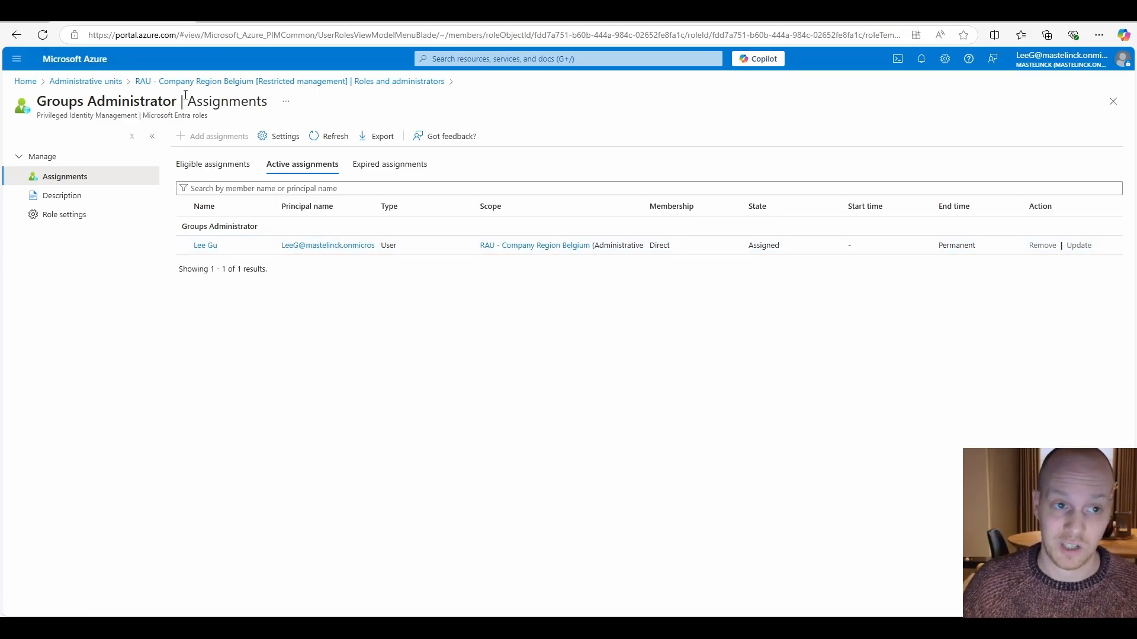
- Start a new security group named quiz answer in the administrative unit RAU - Company Region Belgium
click(112, 82)
click(96, 244)
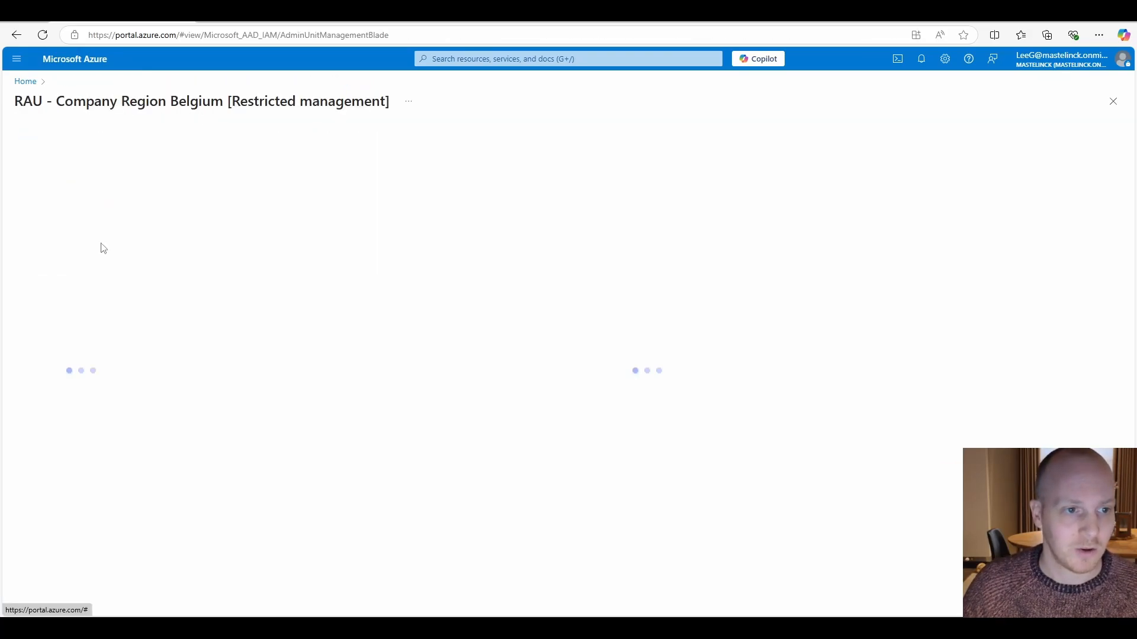
click(65, 221)
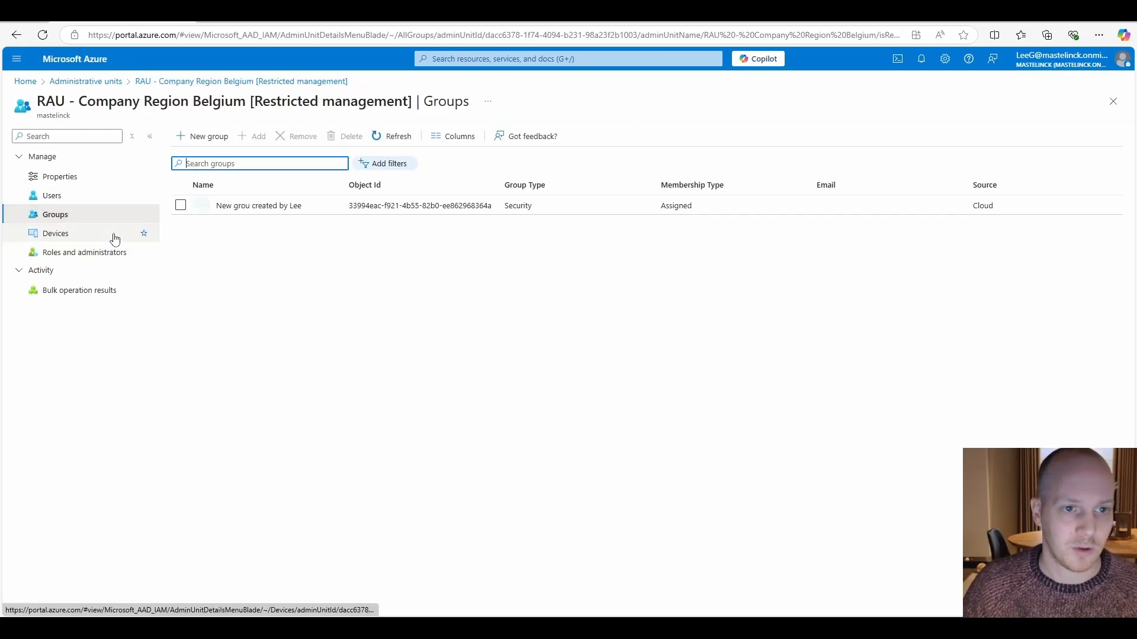
click(208, 138)
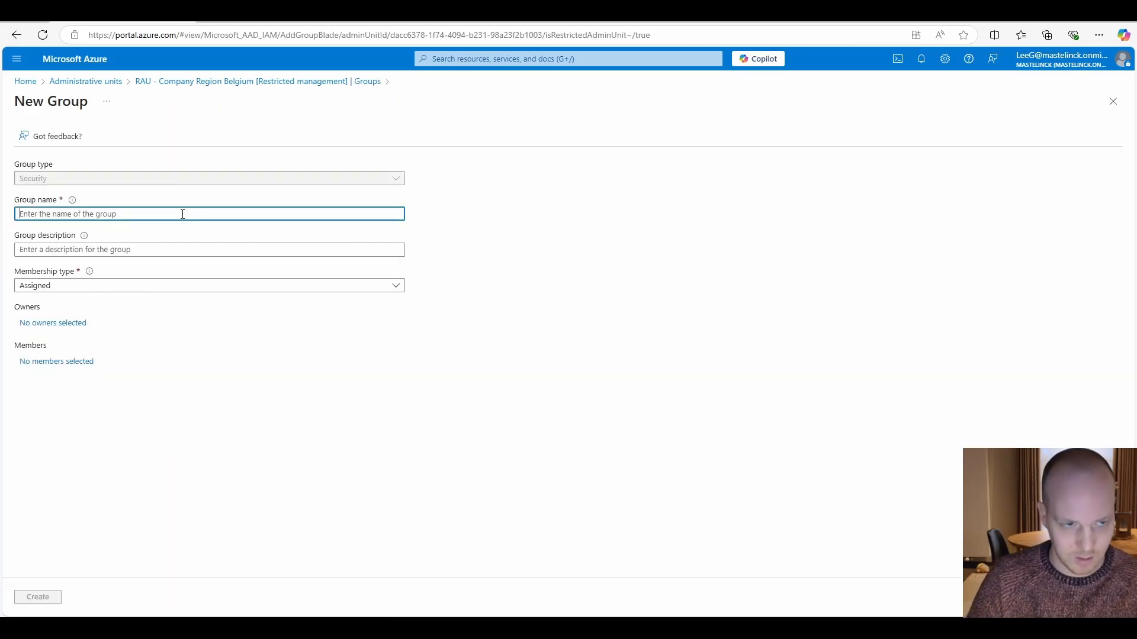
text(g)
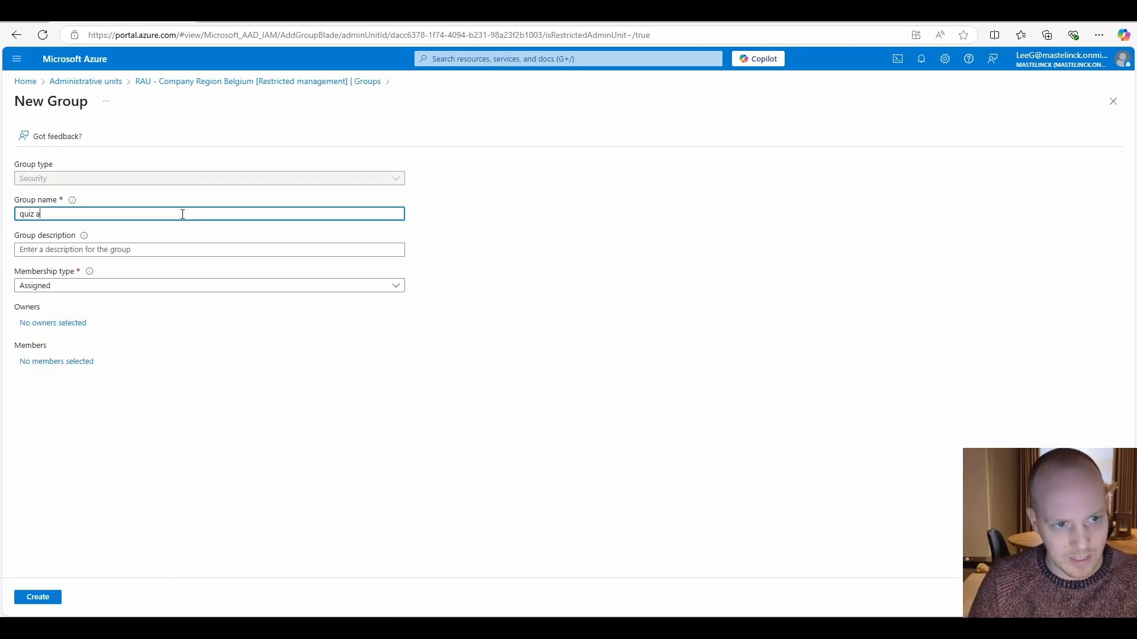
click(206, 376)
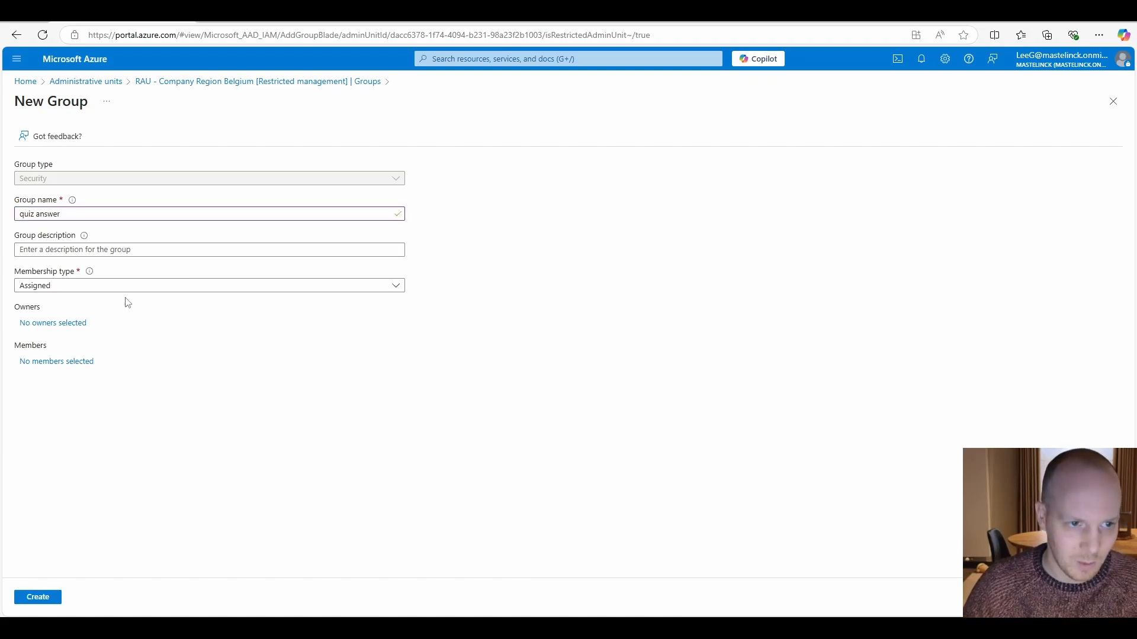
- Add one regular user from outside the administrative unit as a member of quiz answer and create the group
click(69, 364)
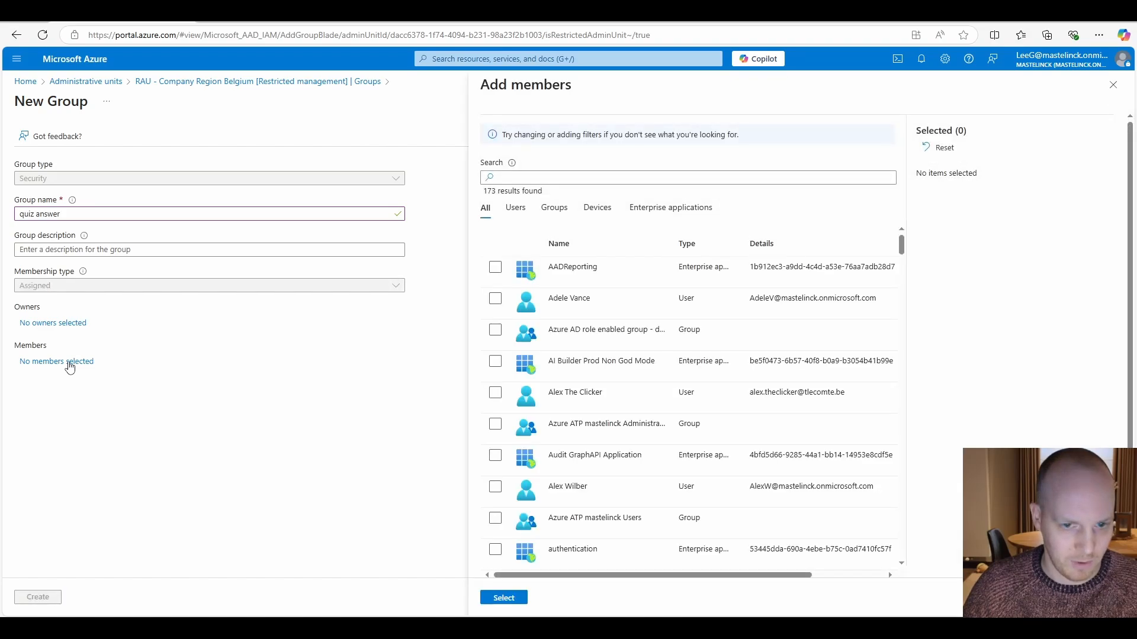
scroll(670, 410, down, 15)
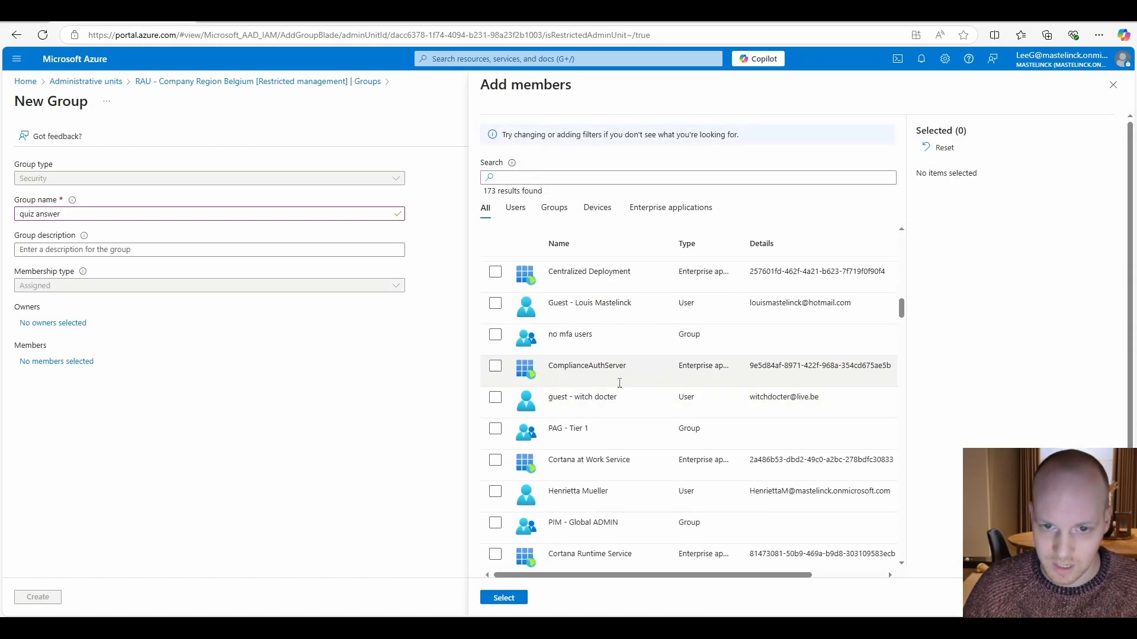
scroll(566, 374, up, 3)
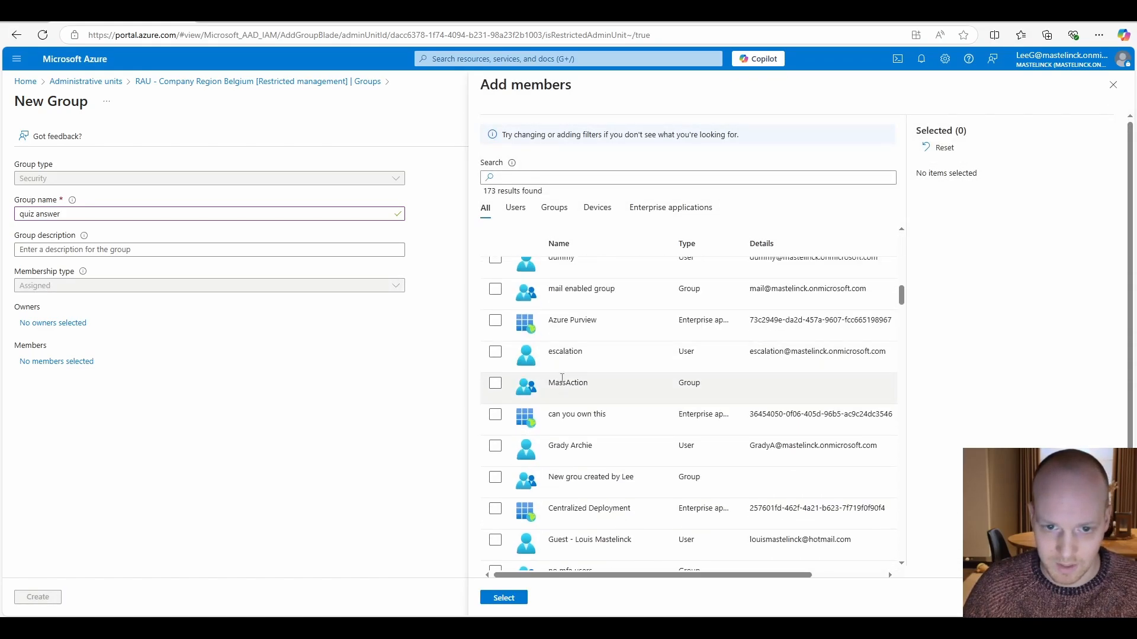
click(496, 449)
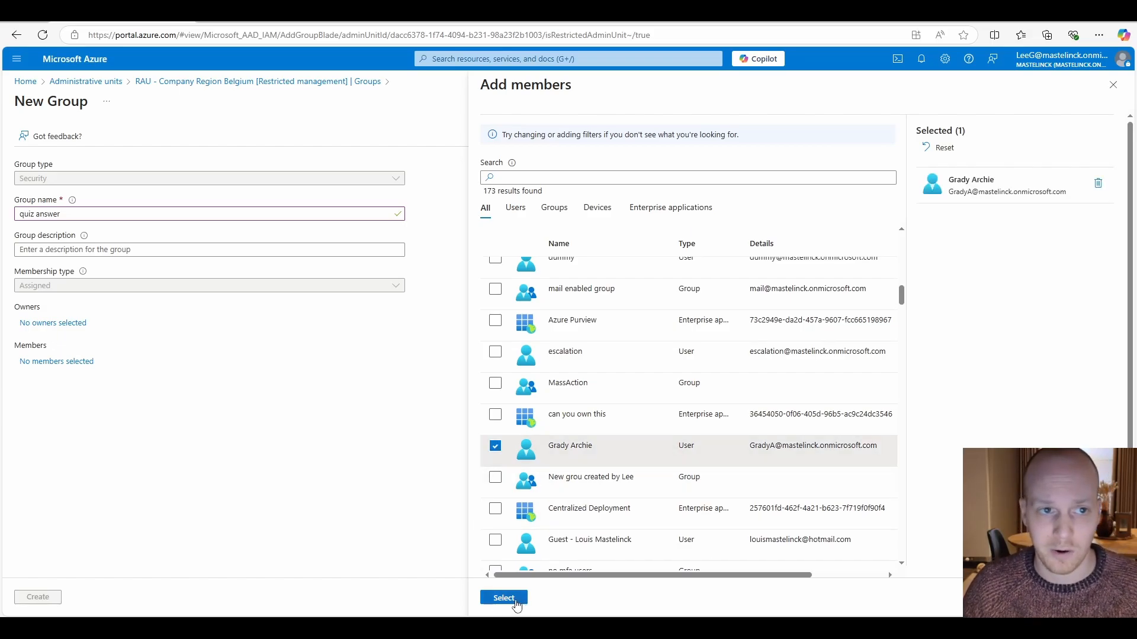
click(503, 599)
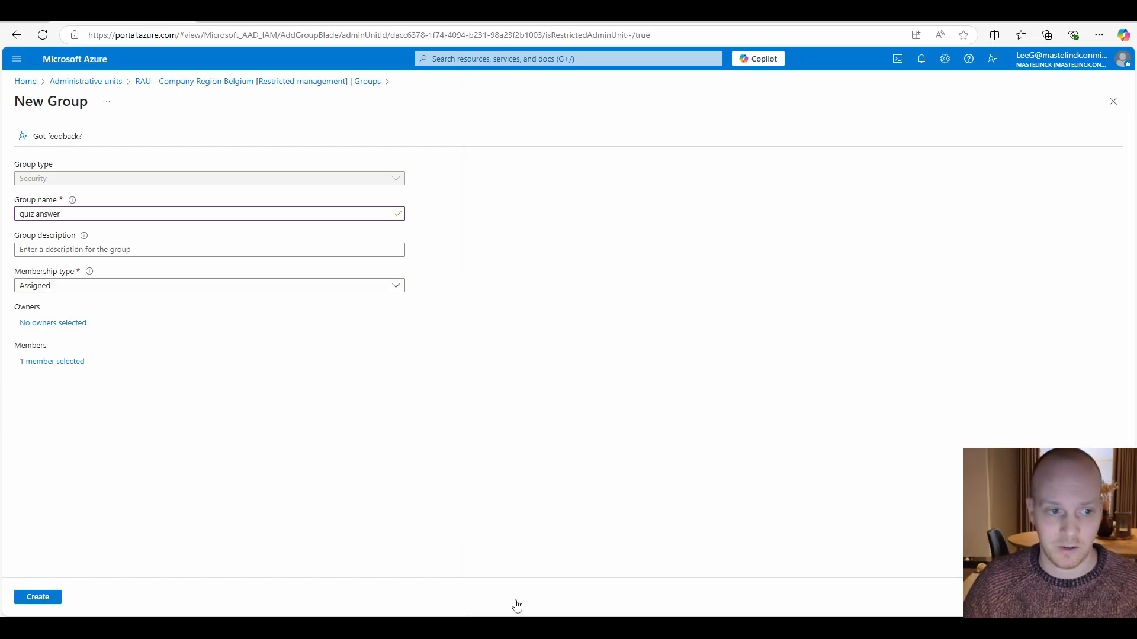
click(38, 597)
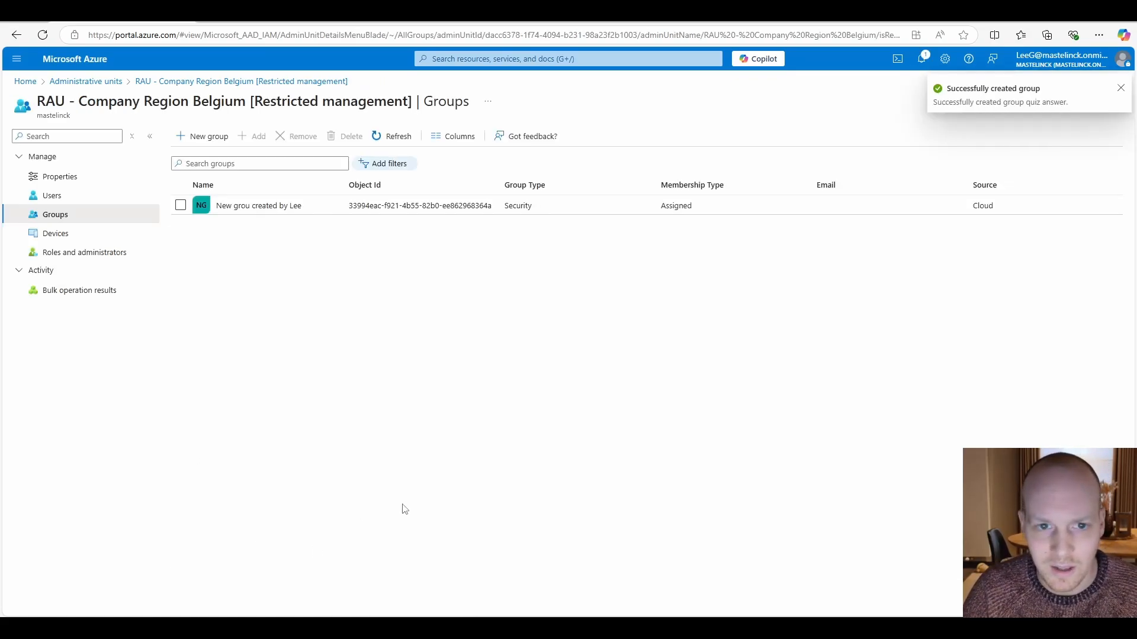
- Refresh the group list of RAU - Company Region Belgium to check for the quiz answer group
click(386, 143)
click(385, 144)
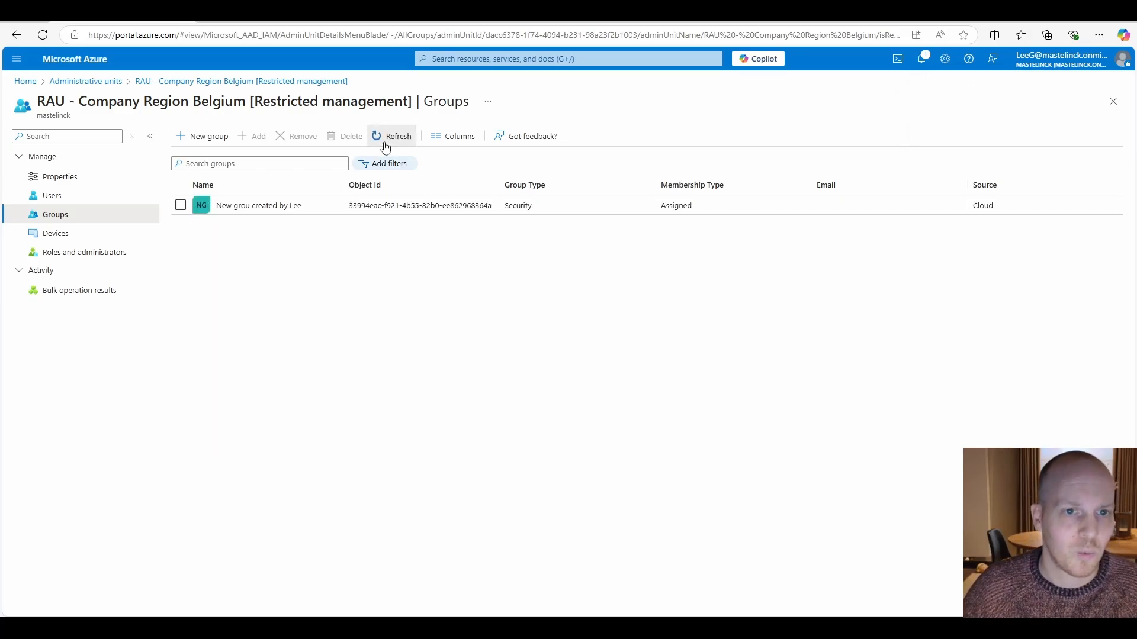
click(384, 144)
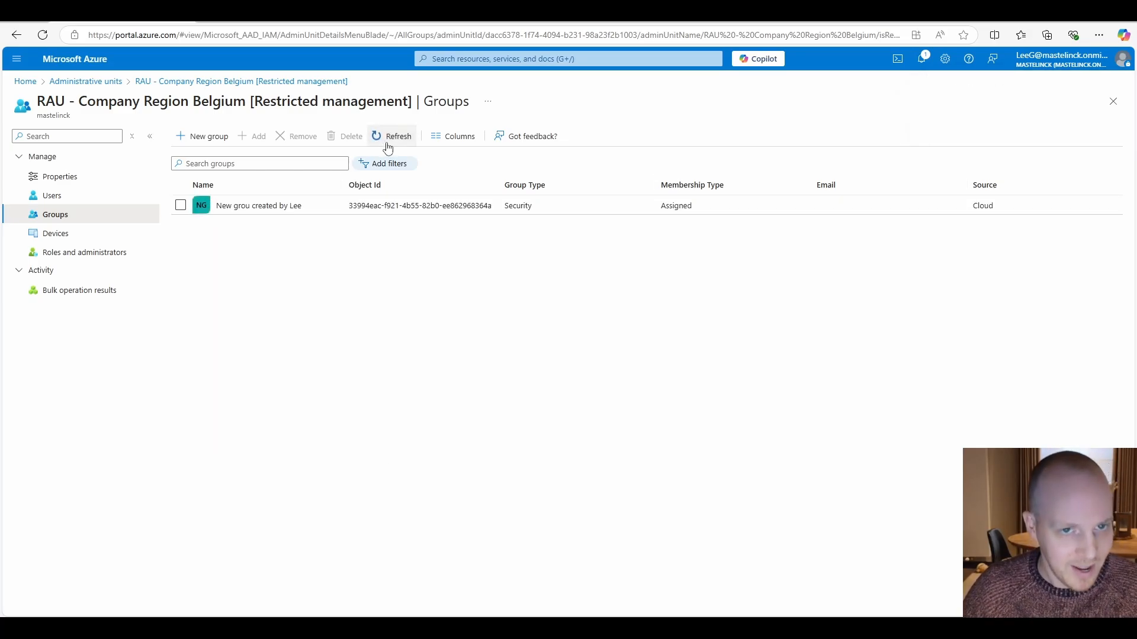
click(388, 147)
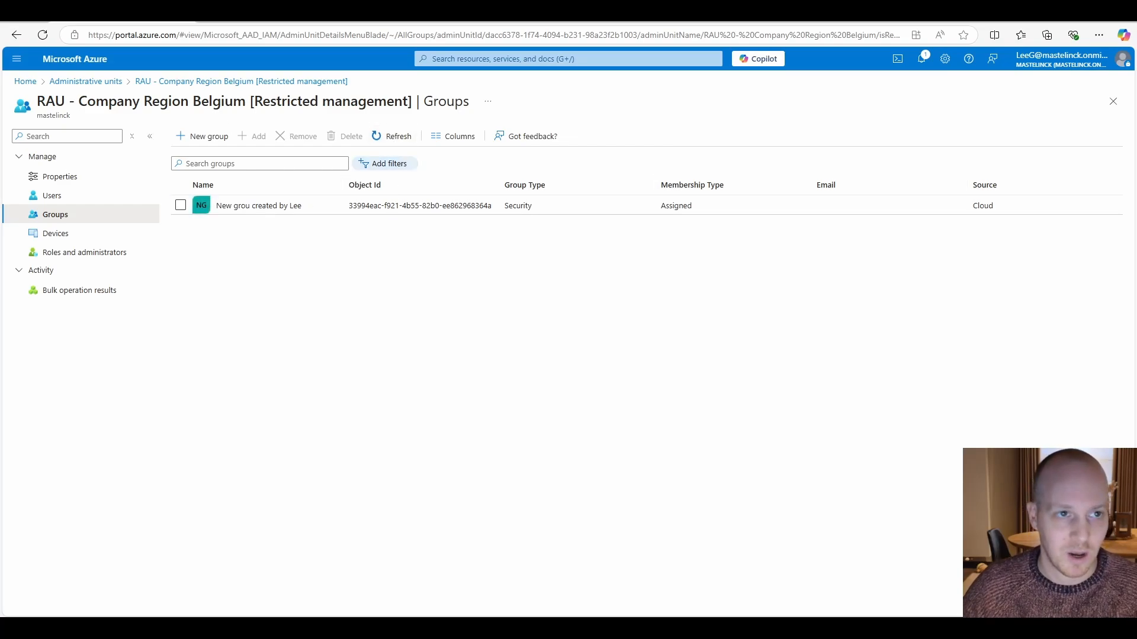
- Switch to the Excalidraw diagram and move the black User figure back into the Regular section, between its group and Device
mouse_move(242, 629)
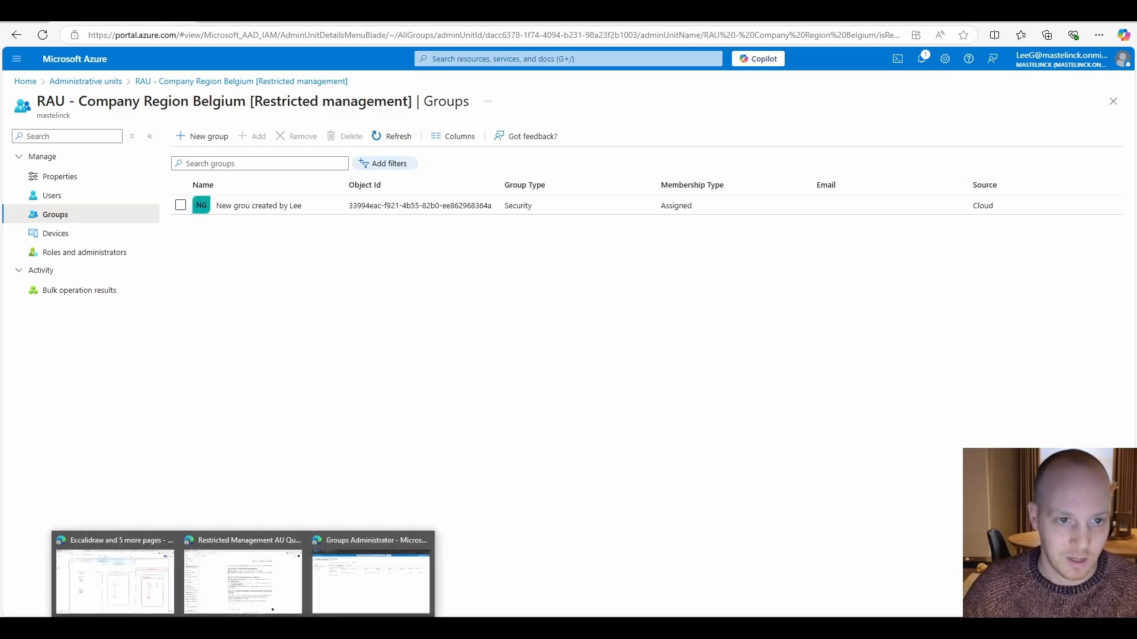
click(107, 582)
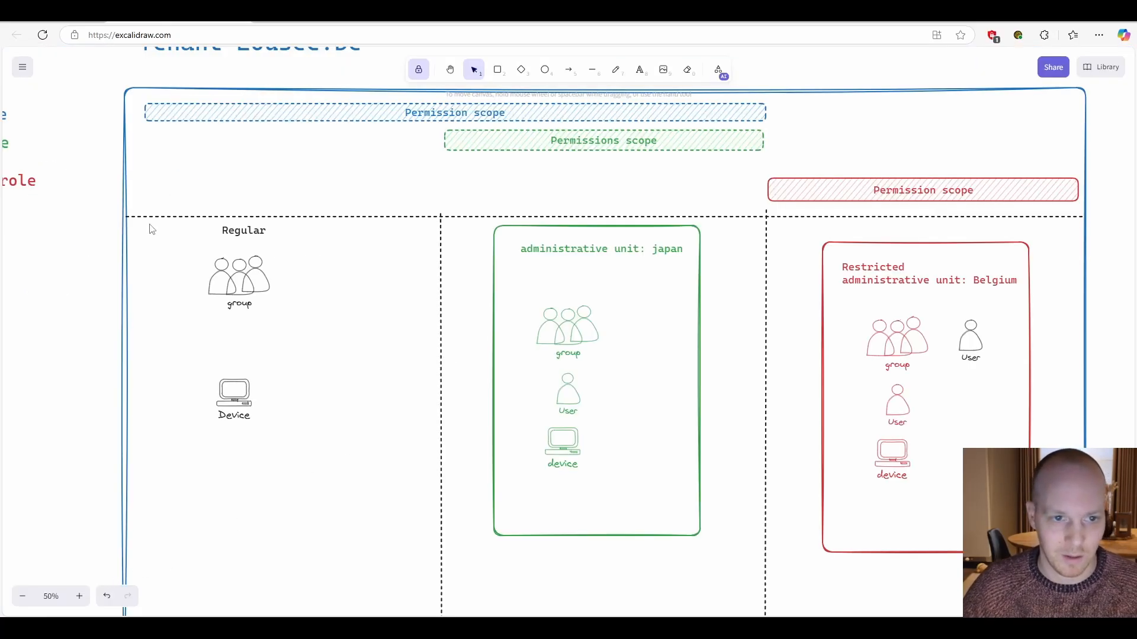
scroll(293, 249, down, 3)
drag(189, 314, 359, 333)
scroll(470, 338, up, 2)
drag(259, 301, 363, 355)
scroll(917, 357, down, 2)
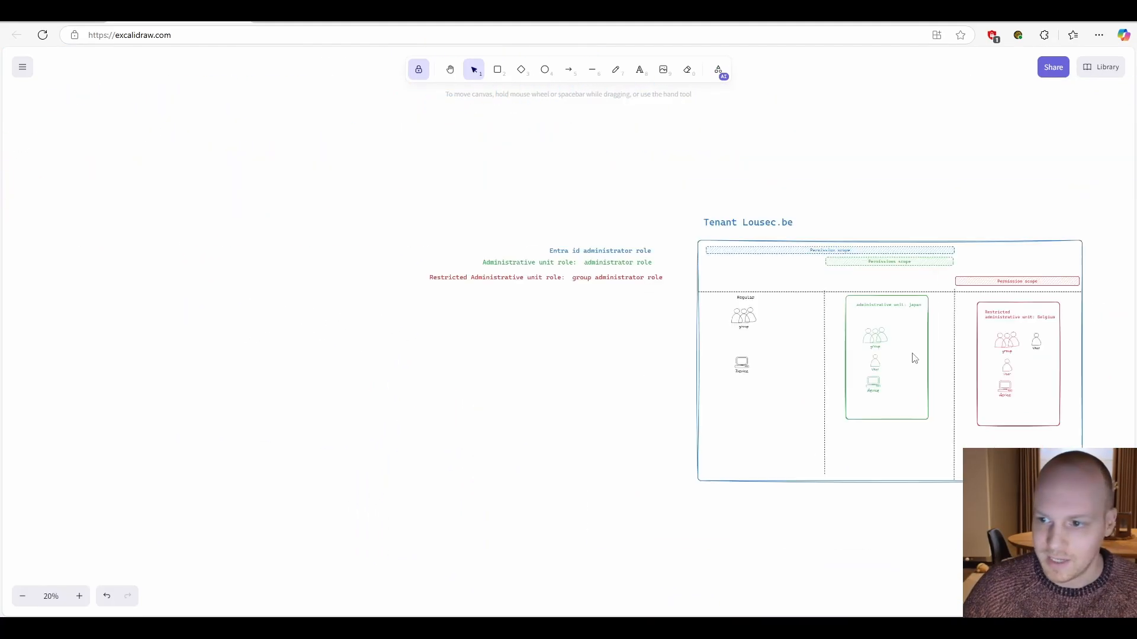
click(1037, 343)
scroll(1054, 353, up, 3)
drag(1015, 341, 278, 339)
click(335, 342)
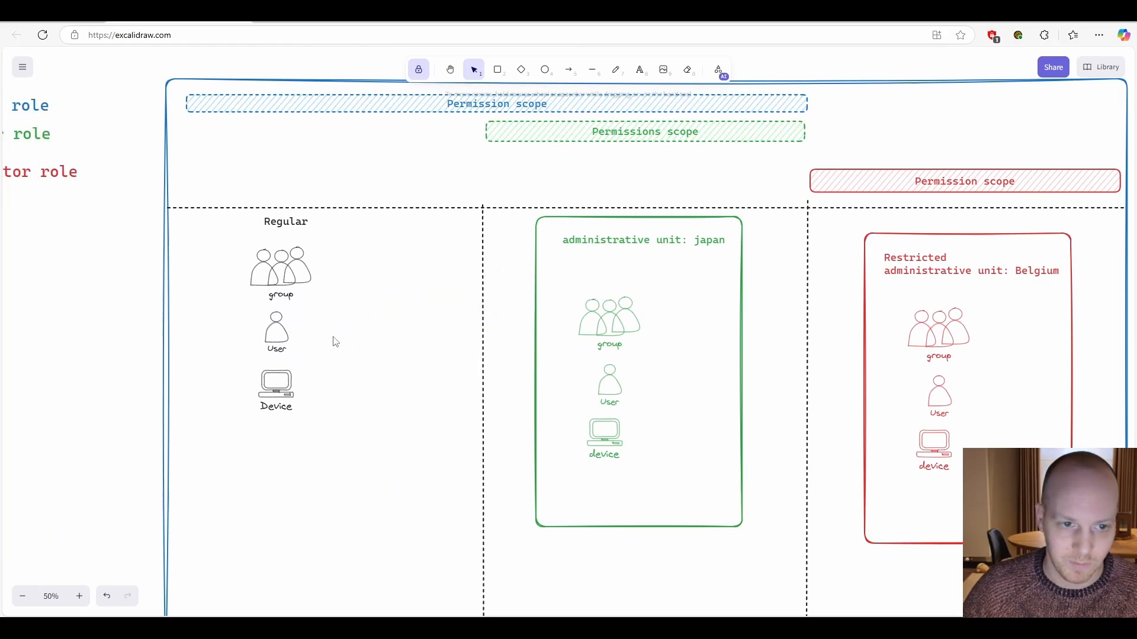
- Move the Regular section's User figure into the restricted administrative unit Belgium, beside the red group figure
scroll(308, 339, down, 2)
scroll(255, 319, left, 3)
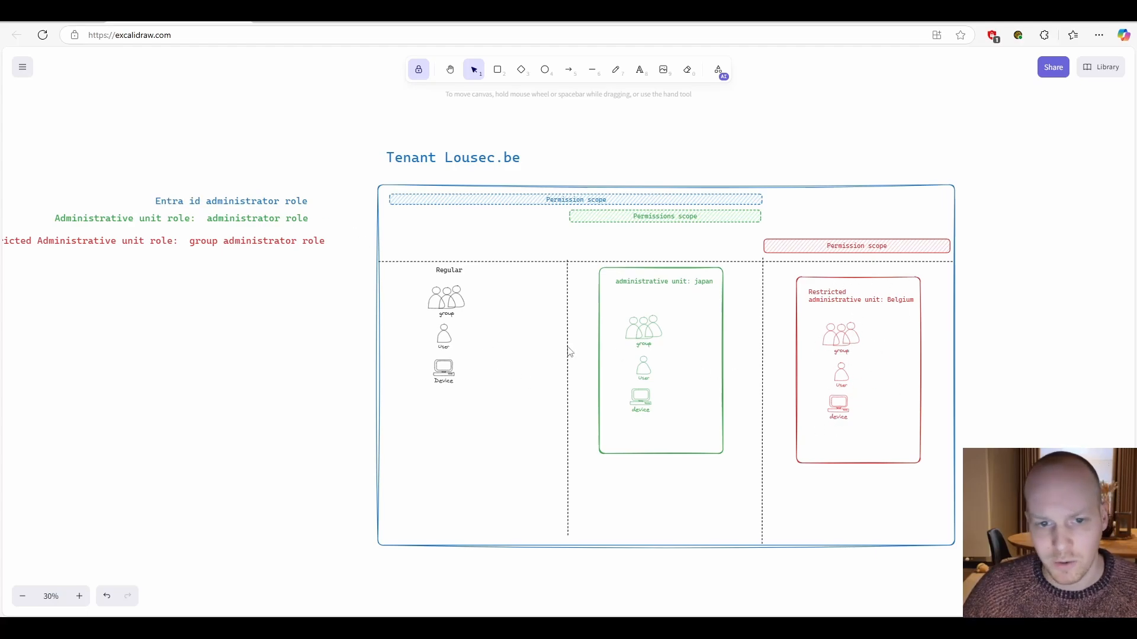
drag(494, 323, 889, 334)
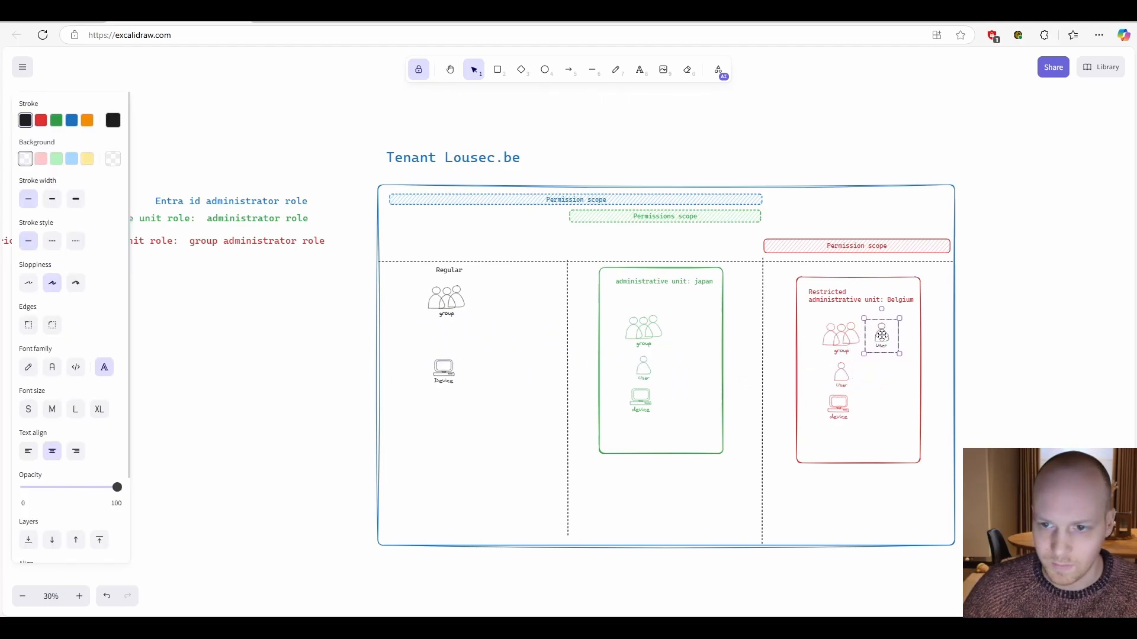
scroll(969, 360, up, 5)
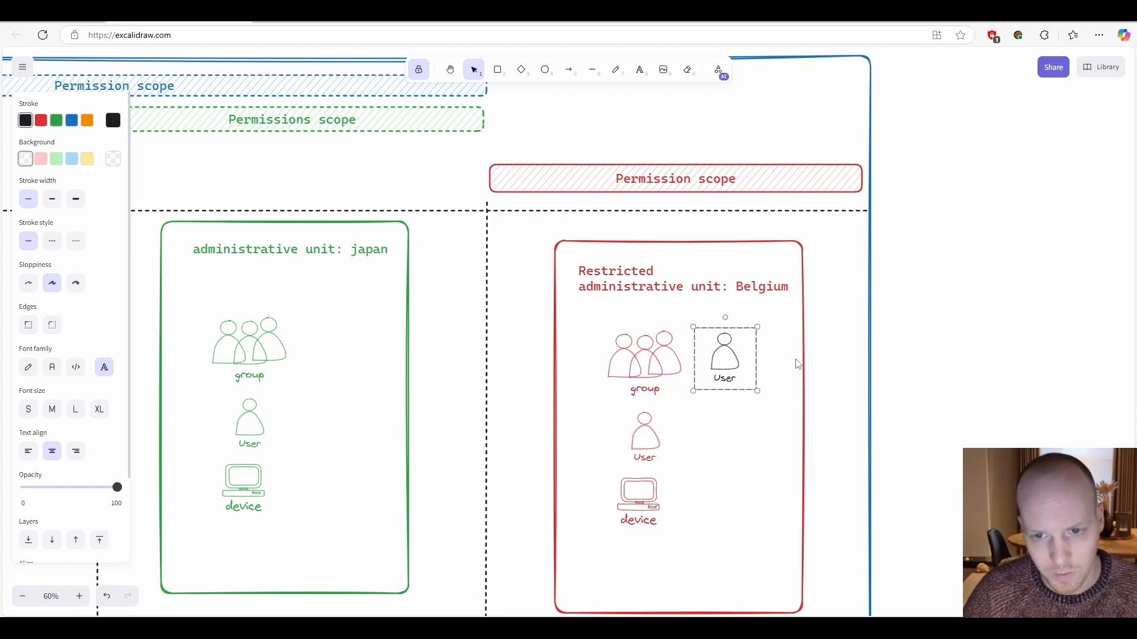
click(944, 273)
- Examine how the User and group figures in the restricted unit Belgium relate to the roles and permission scopes
scroll(950, 271, down, 5)
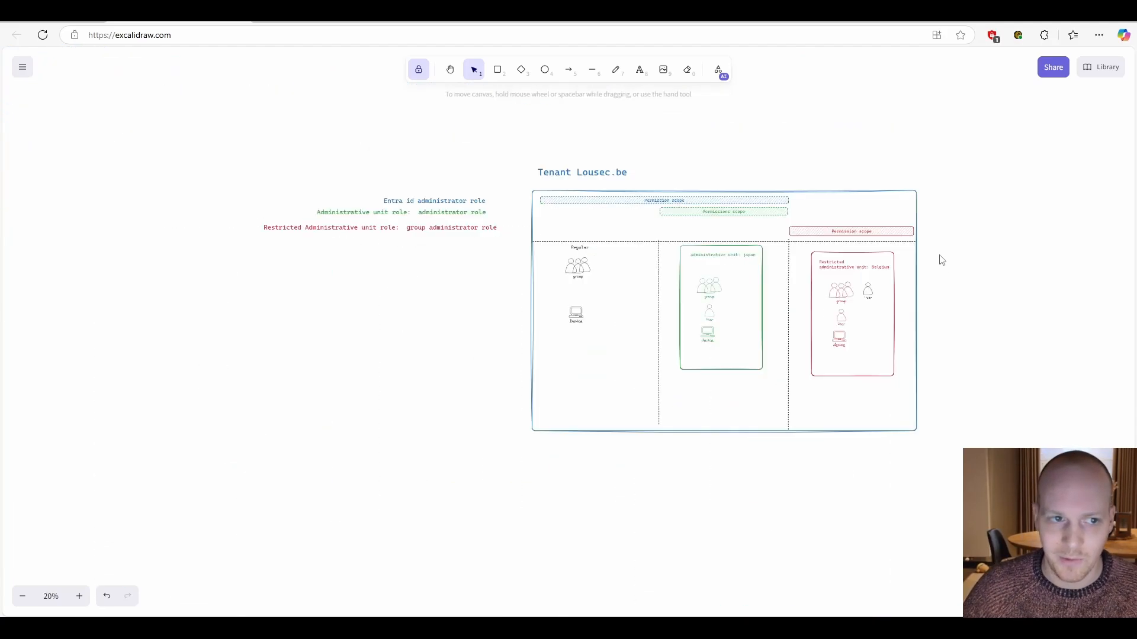
scroll(805, 172, right, 2)
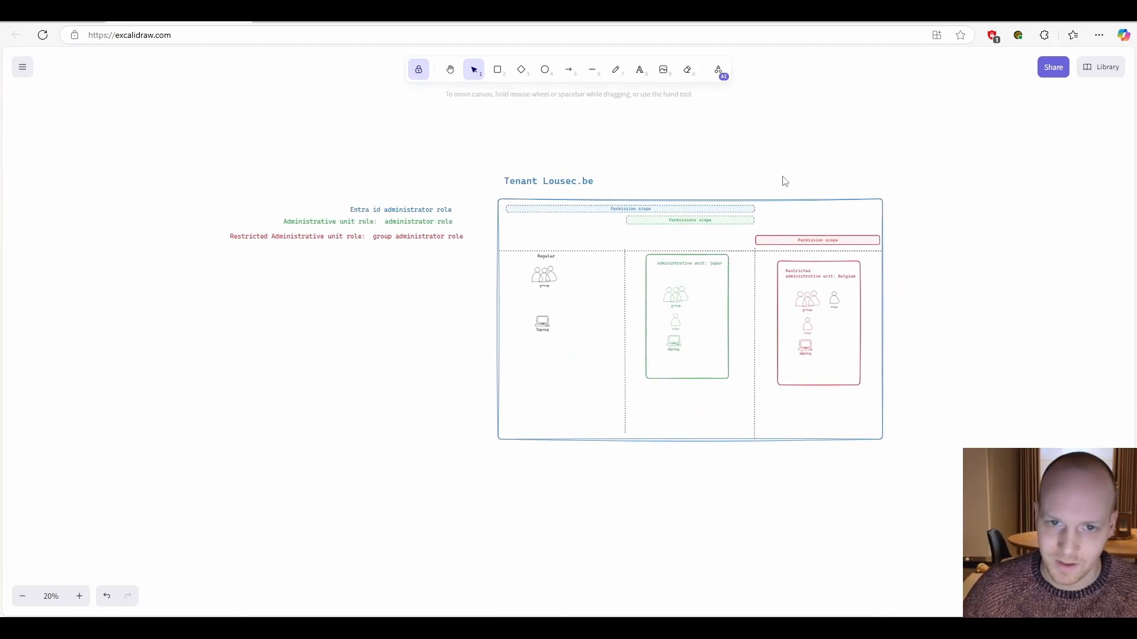
click(820, 310)
scroll(814, 305, up, 5)
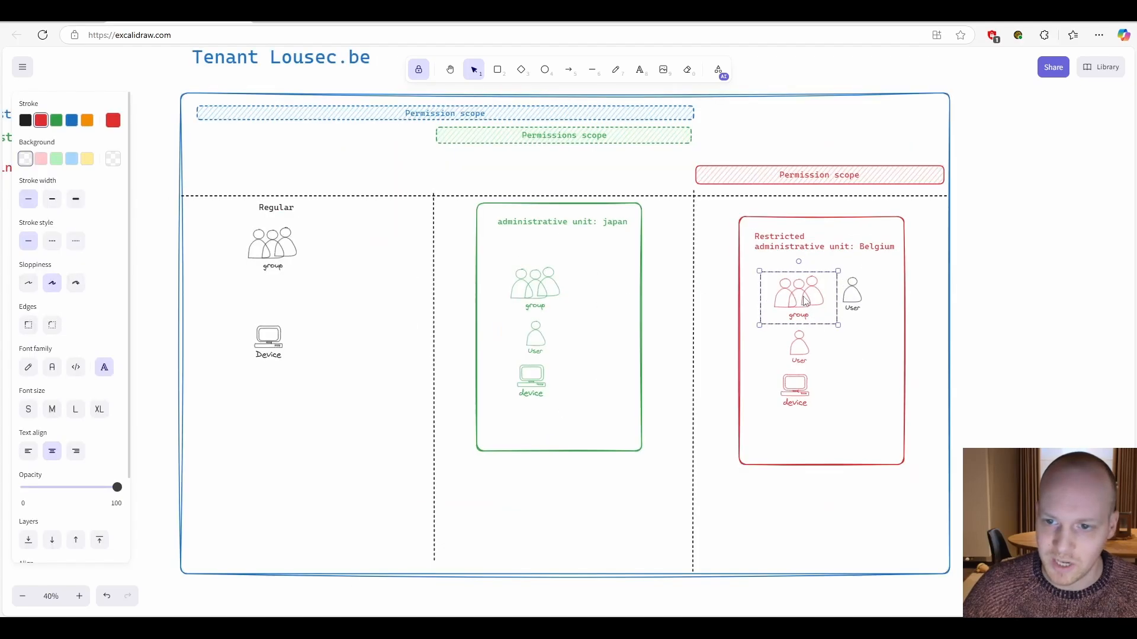
scroll(1007, 267, up, 2)
scroll(1007, 267, right, 2)
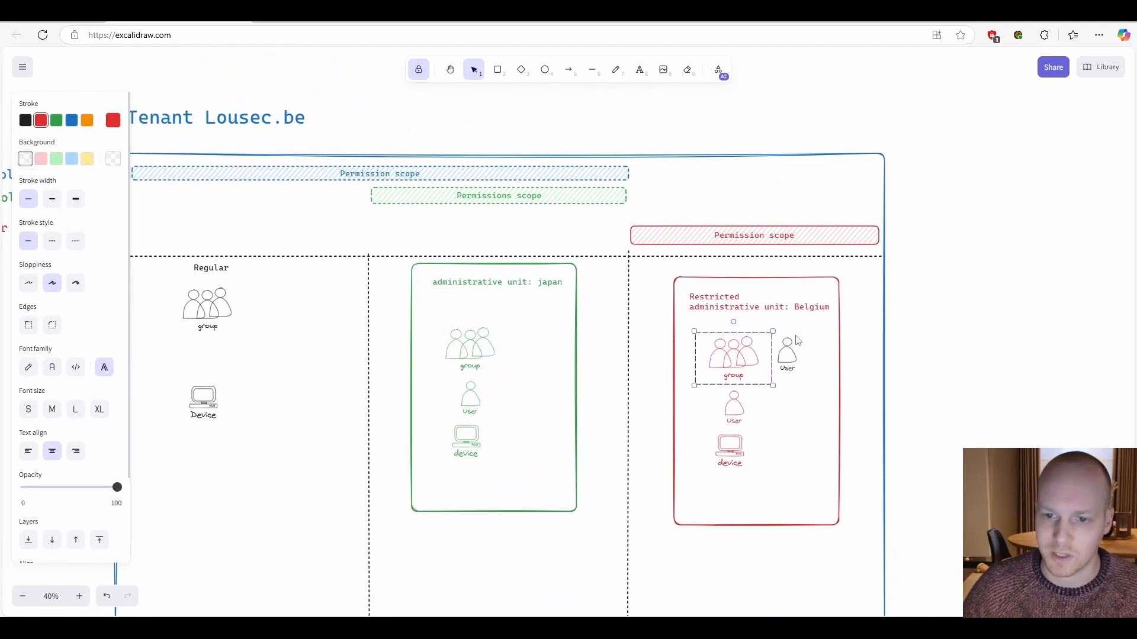
drag(952, 282, 1044, 300)
scroll(1006, 311, down, 2)
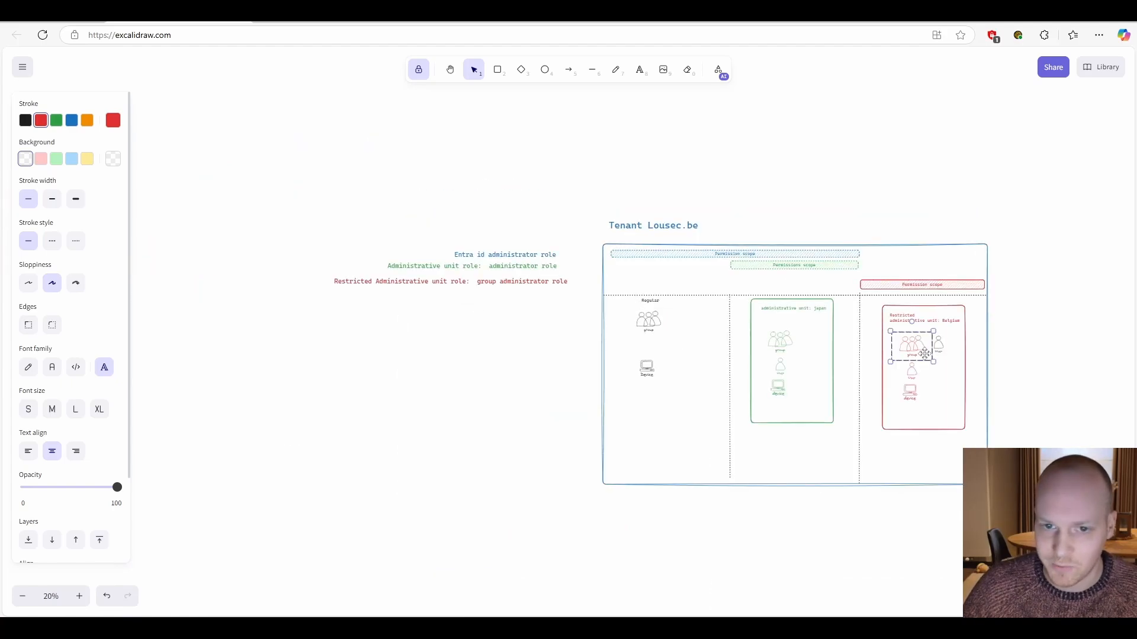
scroll(1018, 256, up, 1)
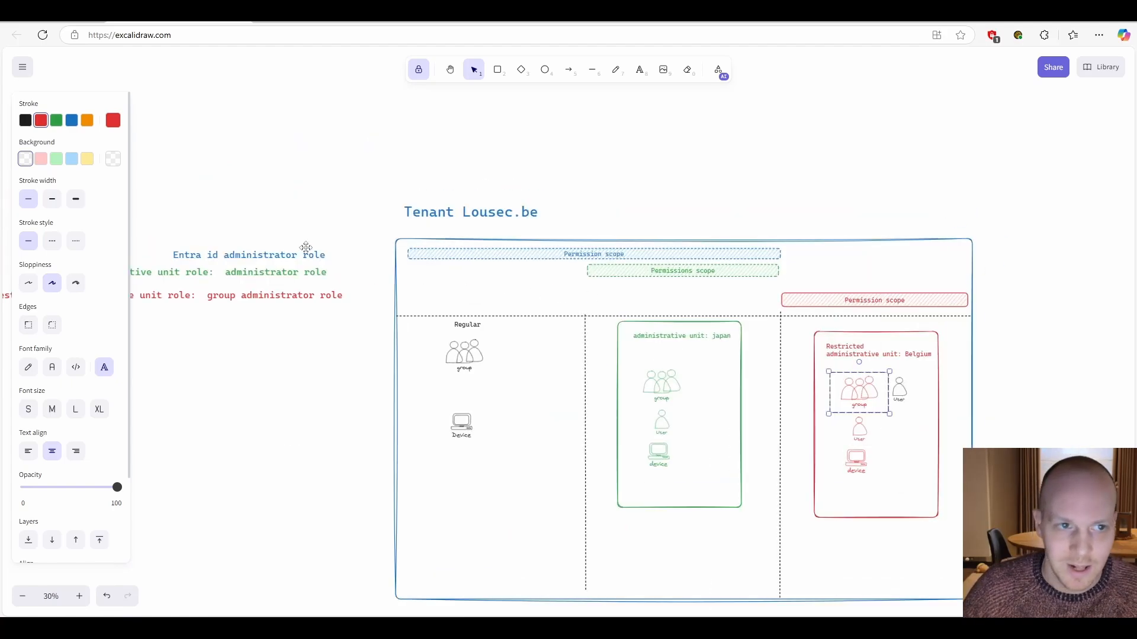
- Draw a red arrow from the blue Permission scope bar to the User figure in unit Belgium, and cross it with a short line
click(569, 69)
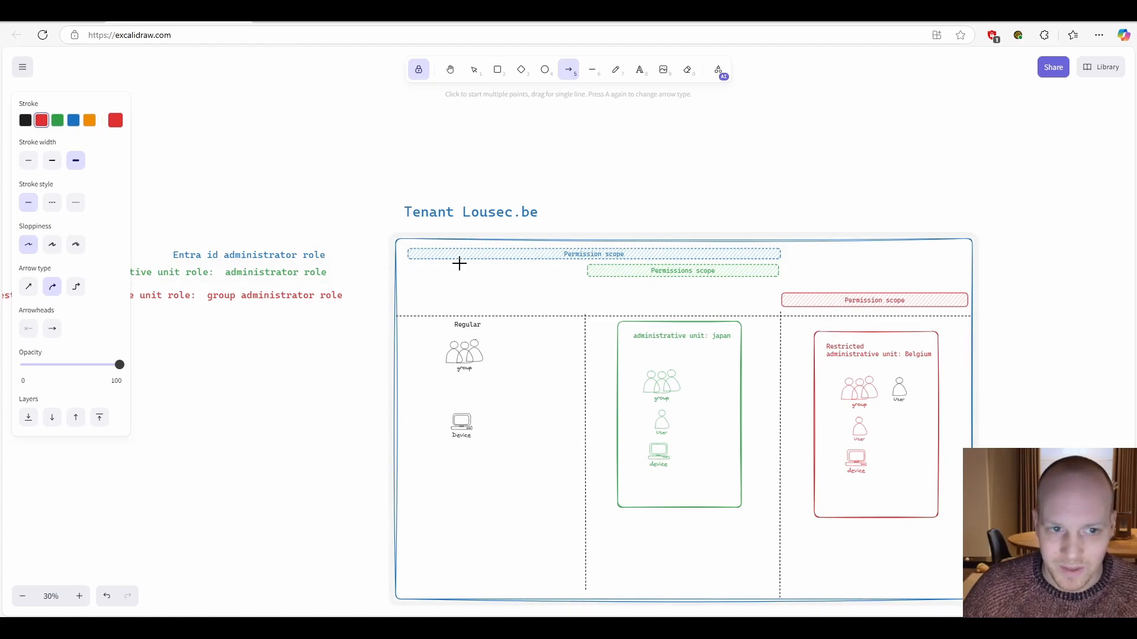
mouse_move(772, 261)
mouse_down()
mouse_move(873, 330)
mouse_move(837, 380)
mouse_move(901, 381)
mouse_move(888, 383)
mouse_up()
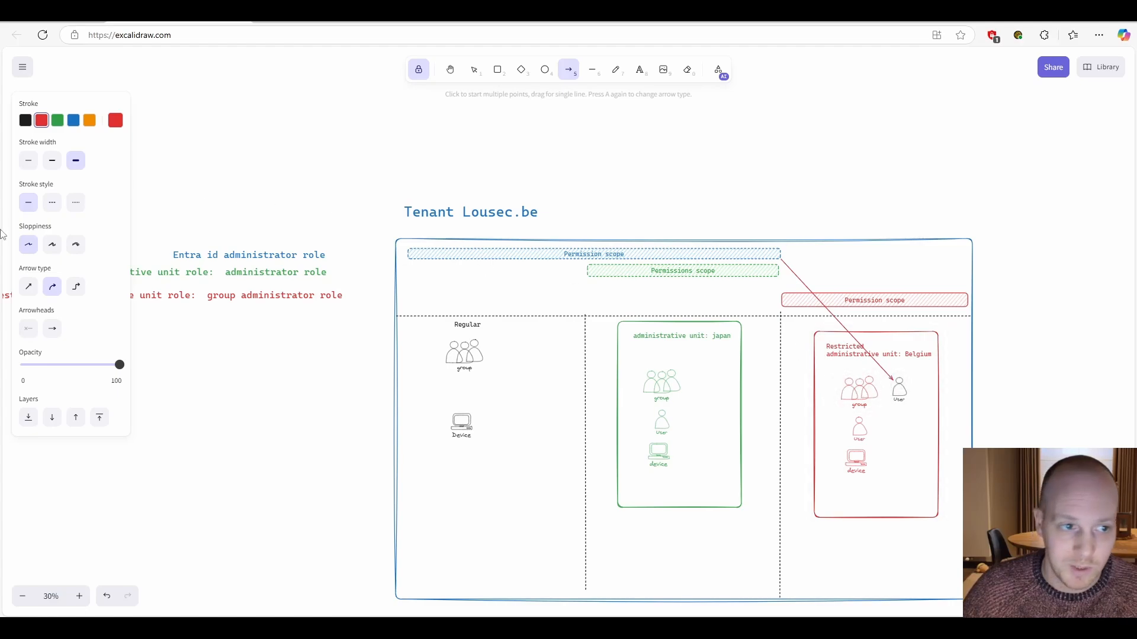
click(593, 71)
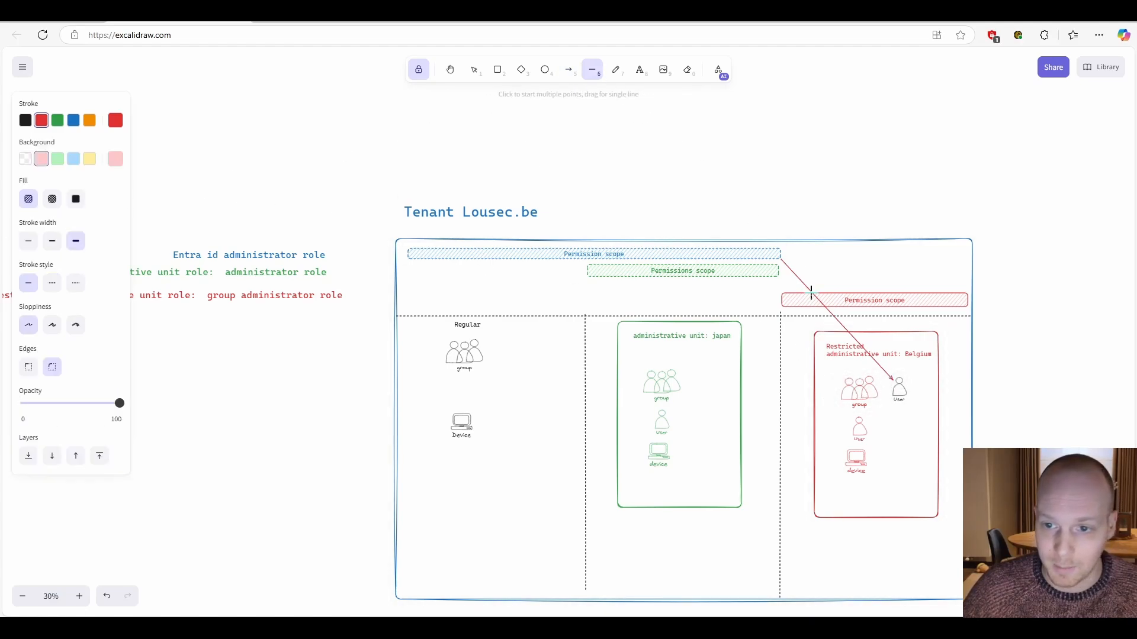
mouse_move(832, 315)
mouse_down()
mouse_move(833, 326)
mouse_move(863, 309)
mouse_up()
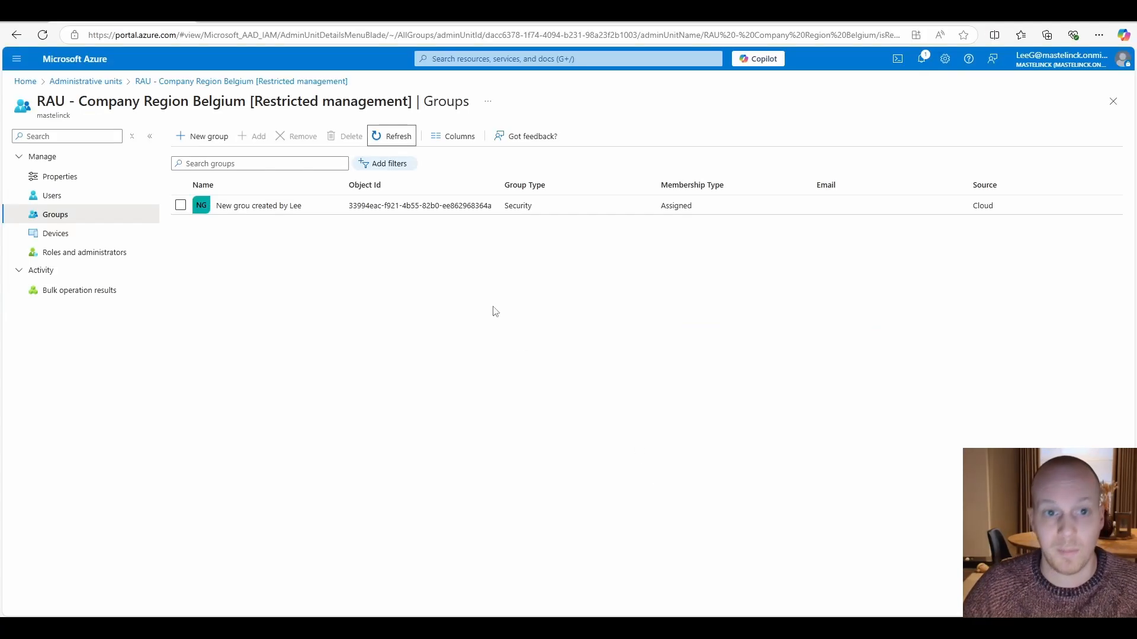
- In the Azure portal, reload the unit's groups, check the members of quiz answer, and return to the unit's group list
click(43, 36)
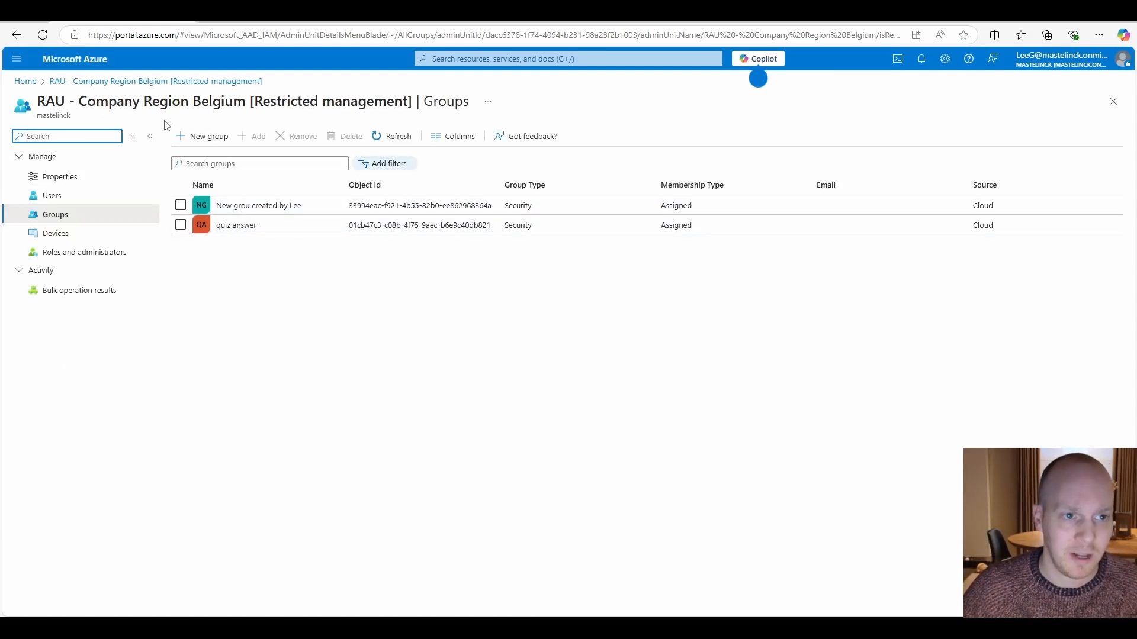
click(240, 226)
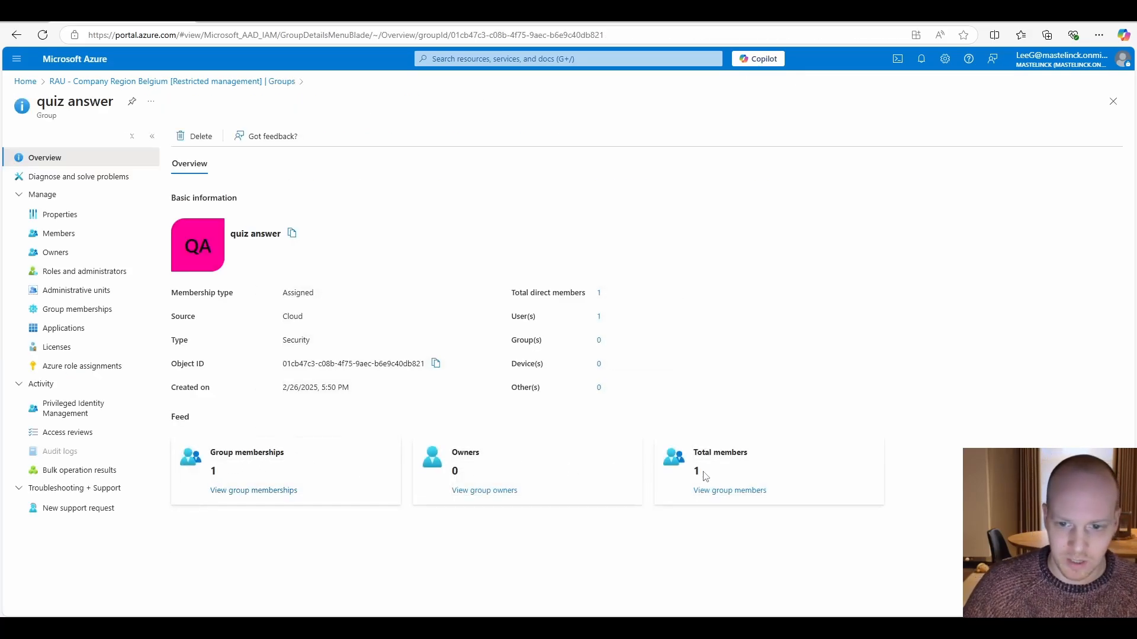
click(719, 491)
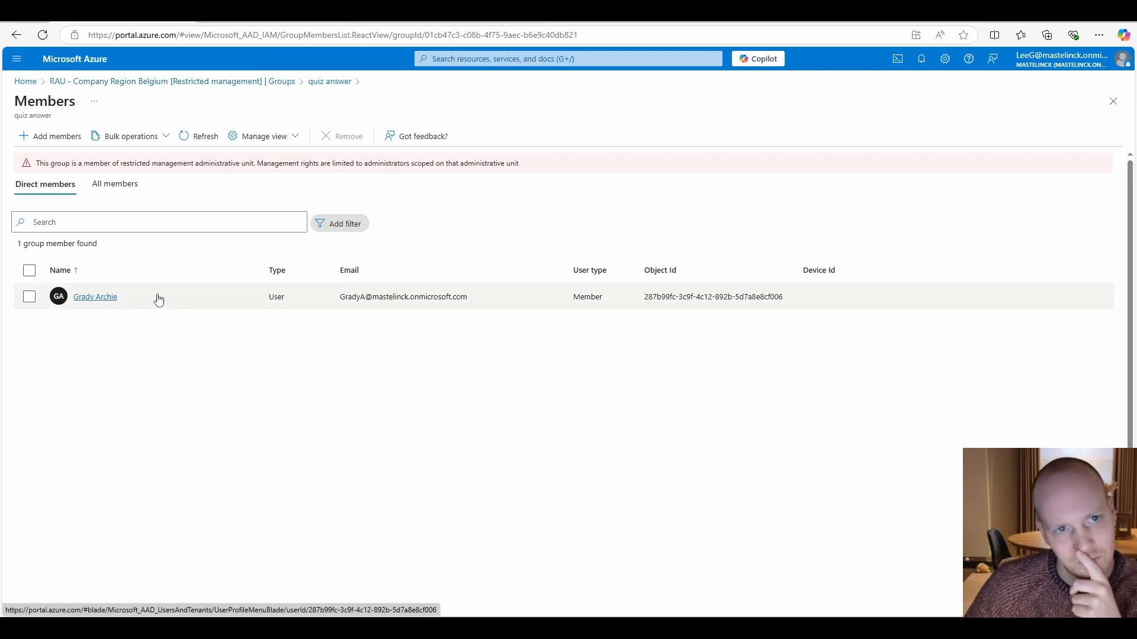
click(222, 81)
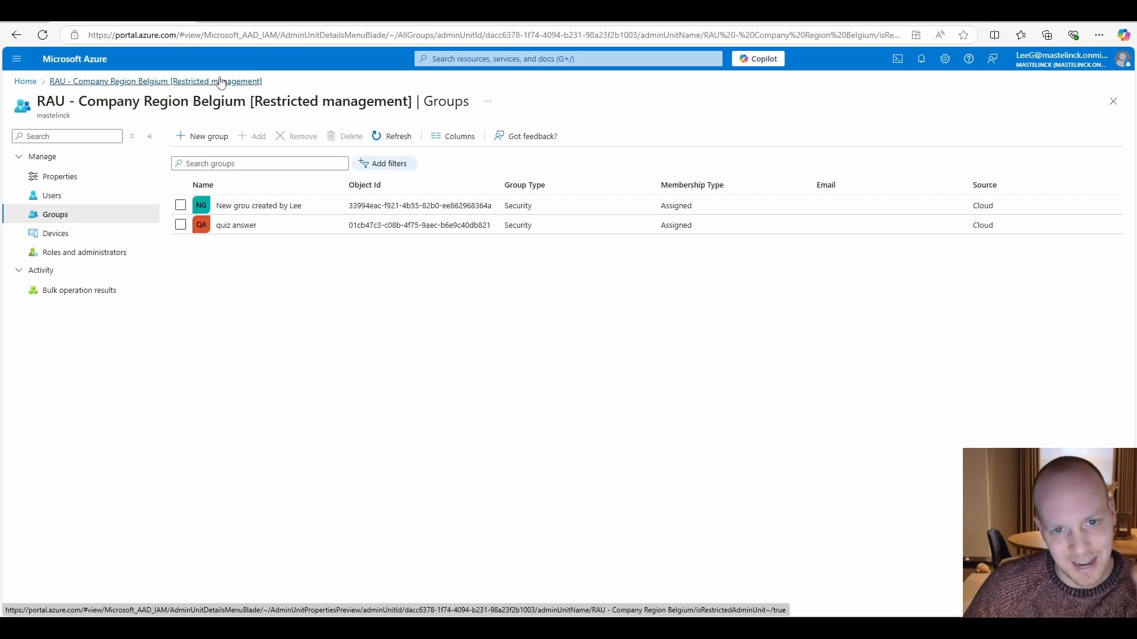